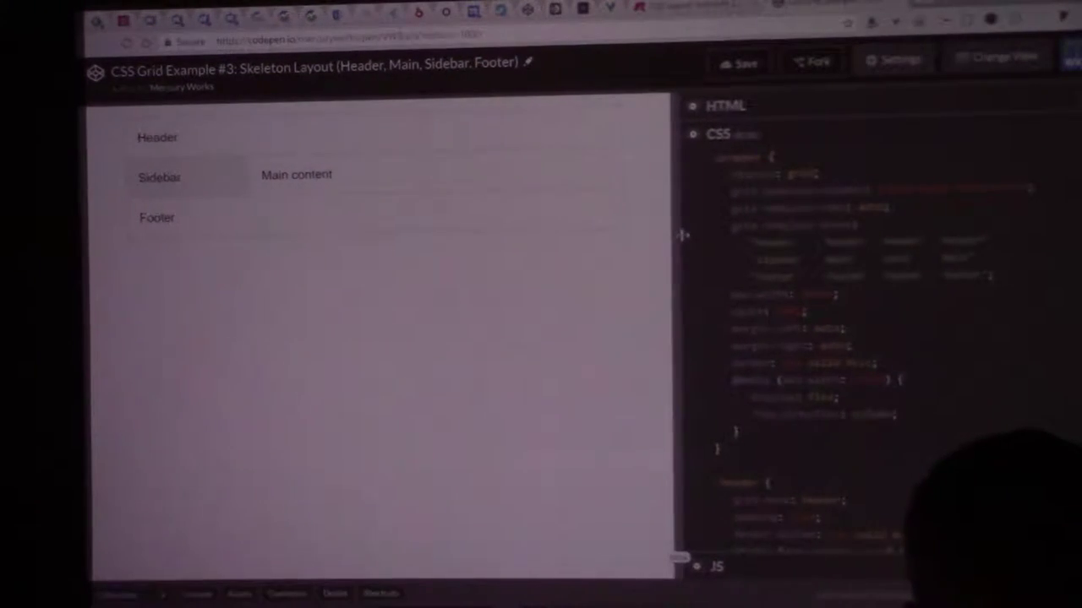
Step: Widen the Skeleton Layout pen's preview slightly by nudging the splitter right
drag(683, 235, 693, 235)
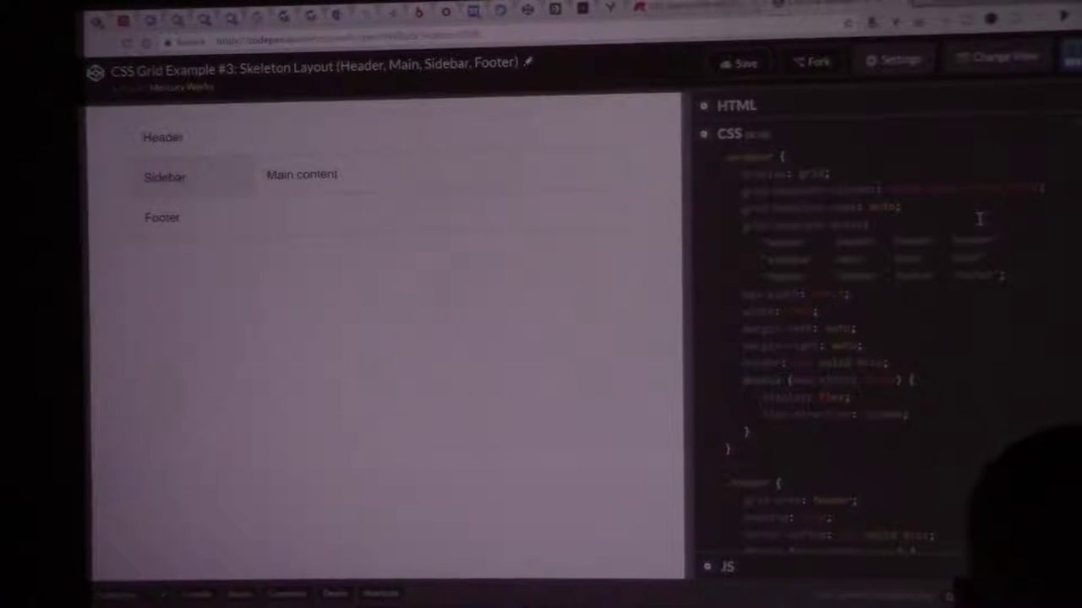
Step: Change a main cell to sidebar in grid-template-areas, save, and duplicate the footer row
double_click(850, 258)
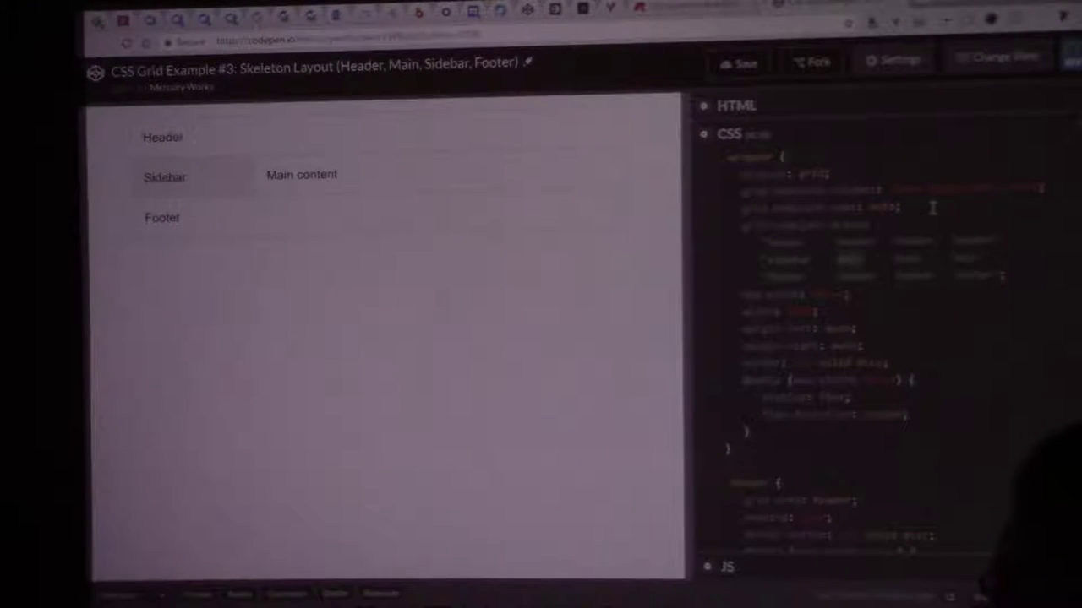
text(sidebar)
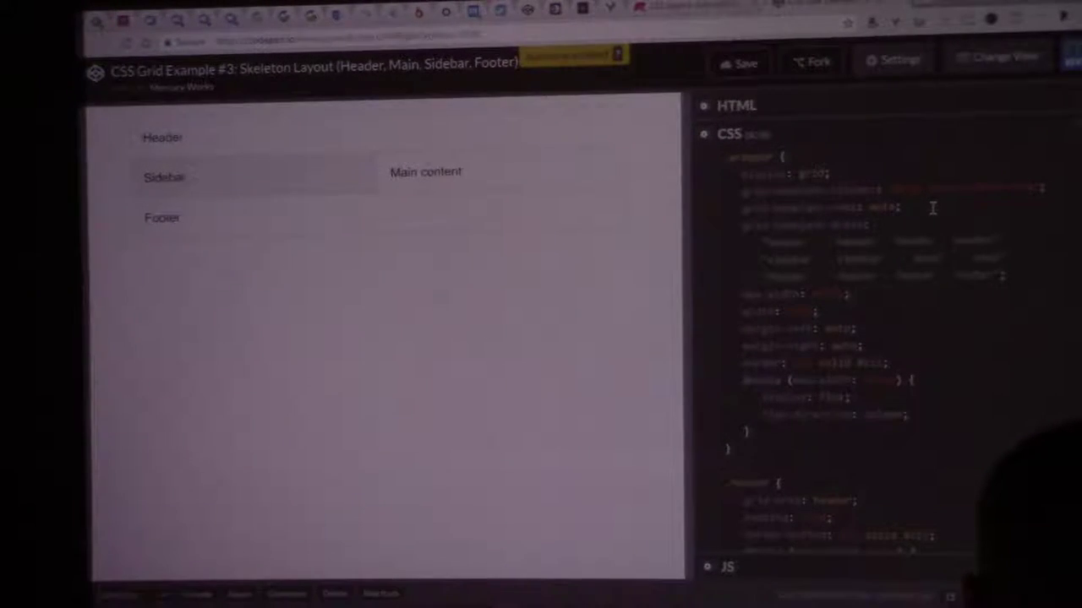
key(ctrl+s)
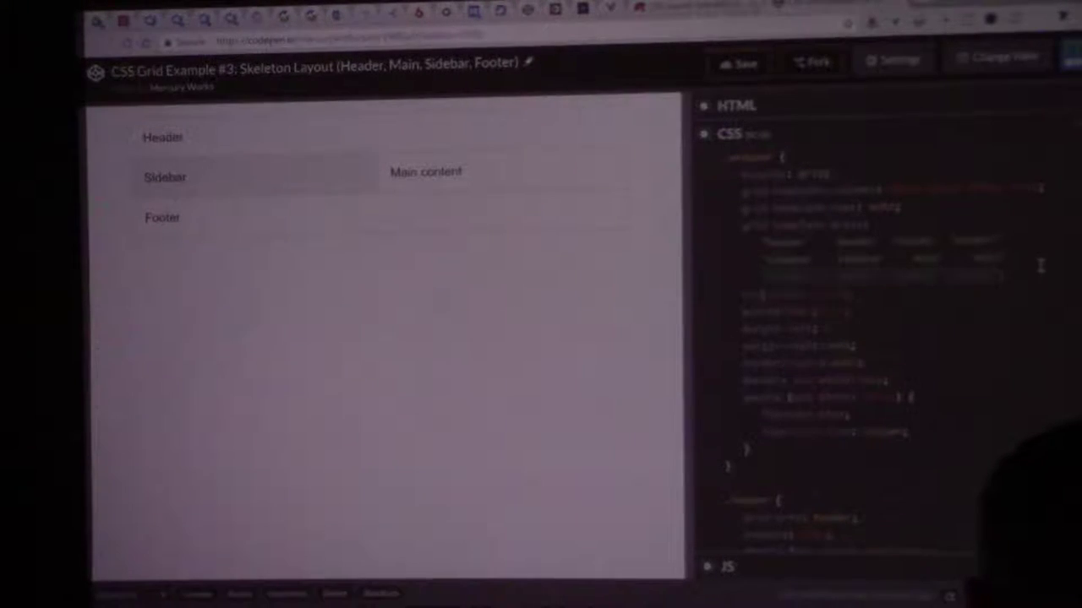
key(BackSpace)
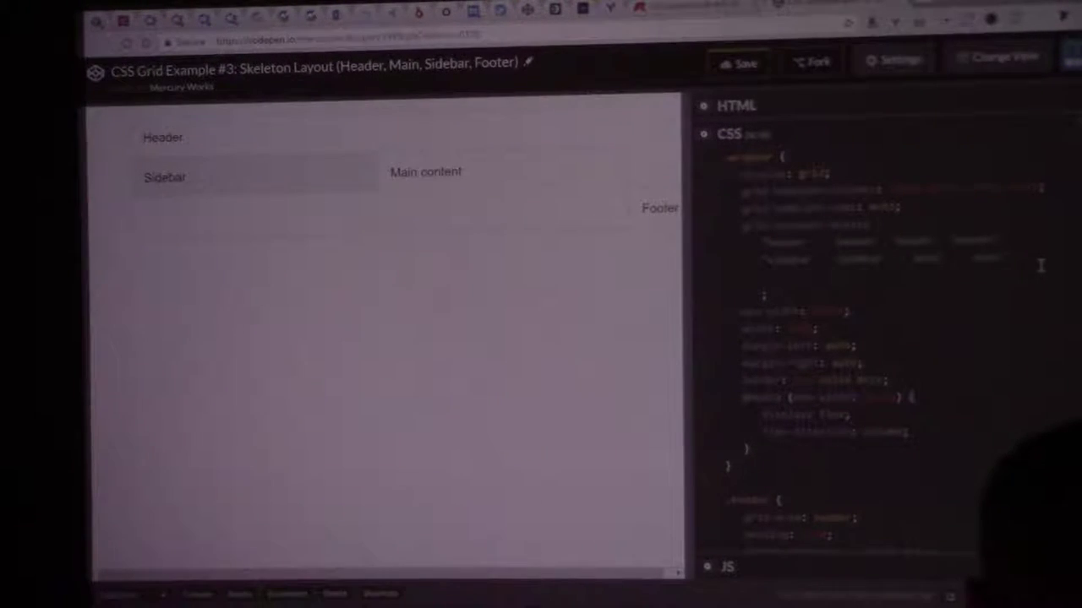
key(ctrl+z)
key(ctrl+z)
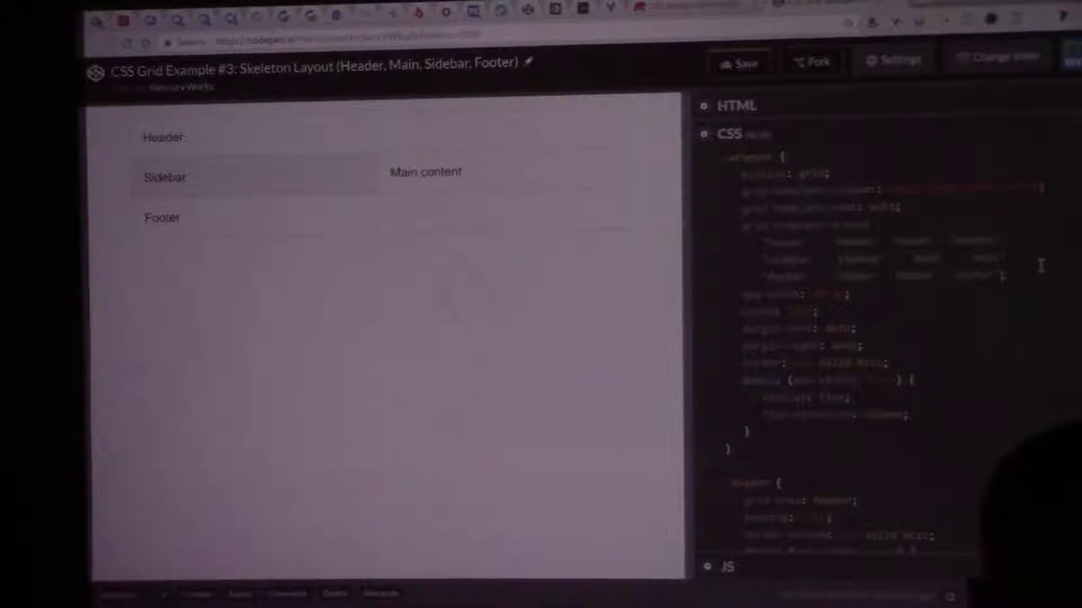
key(ctrl+z)
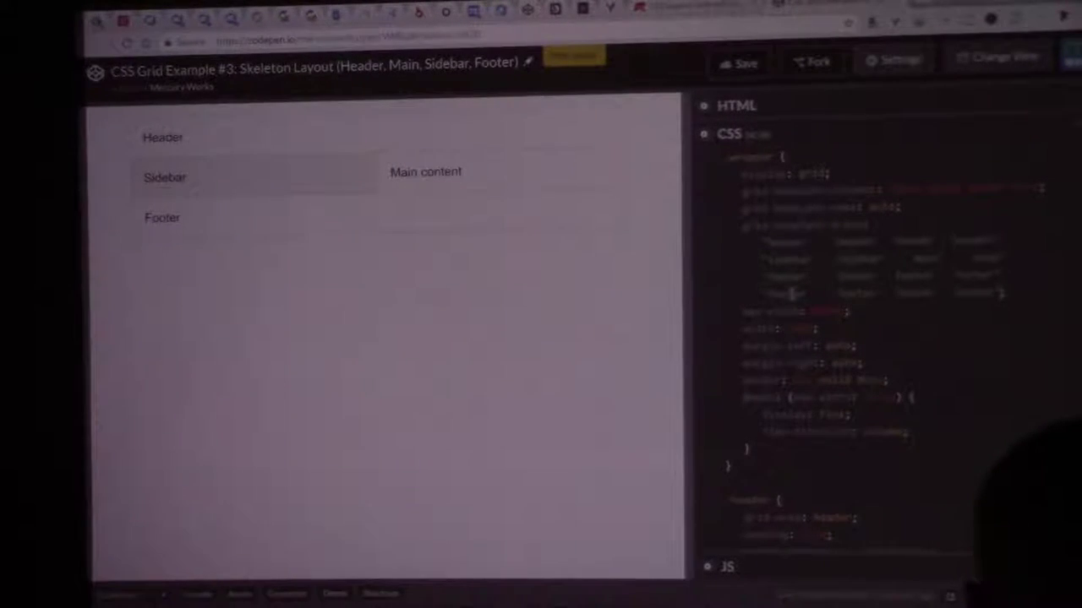
click(786, 294)
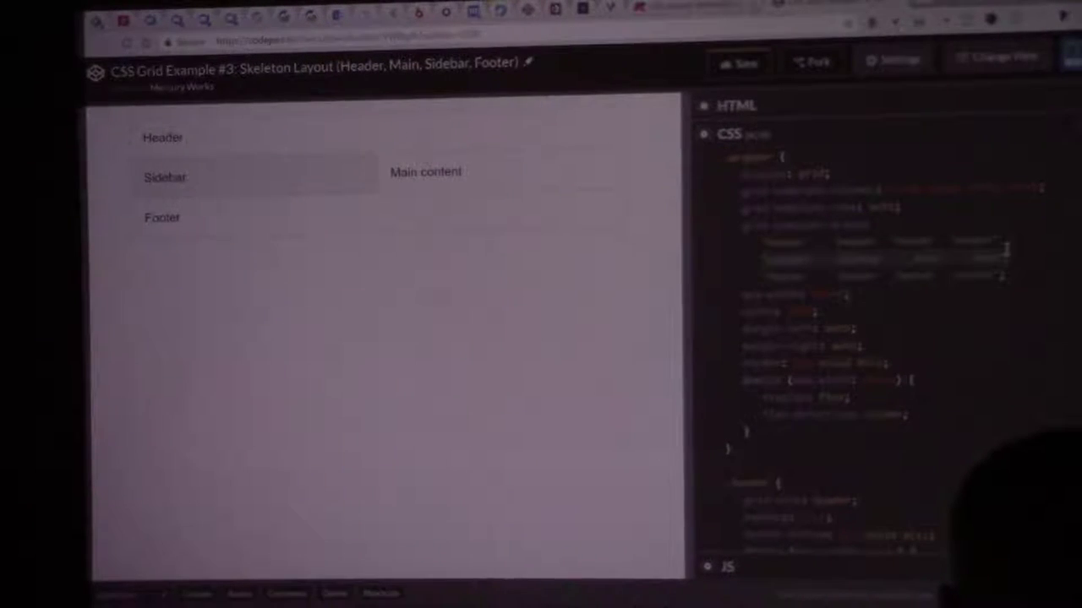
Step: Highlight the Sidebar and Main content preview text, then add 'auto auto' to grid-template-rows
drag(174, 178, 464, 172)
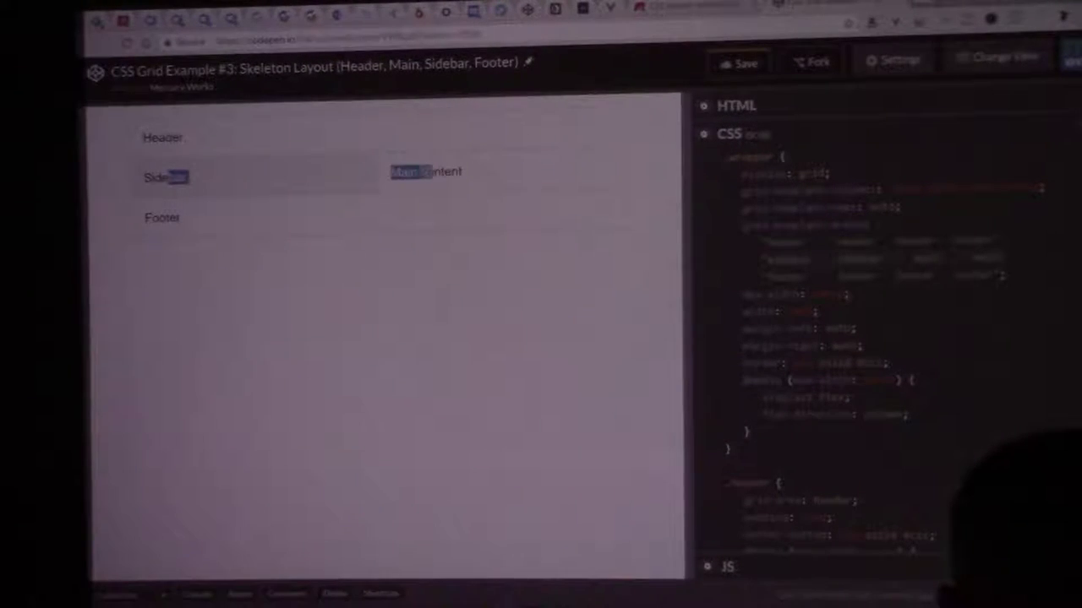
click(533, 172)
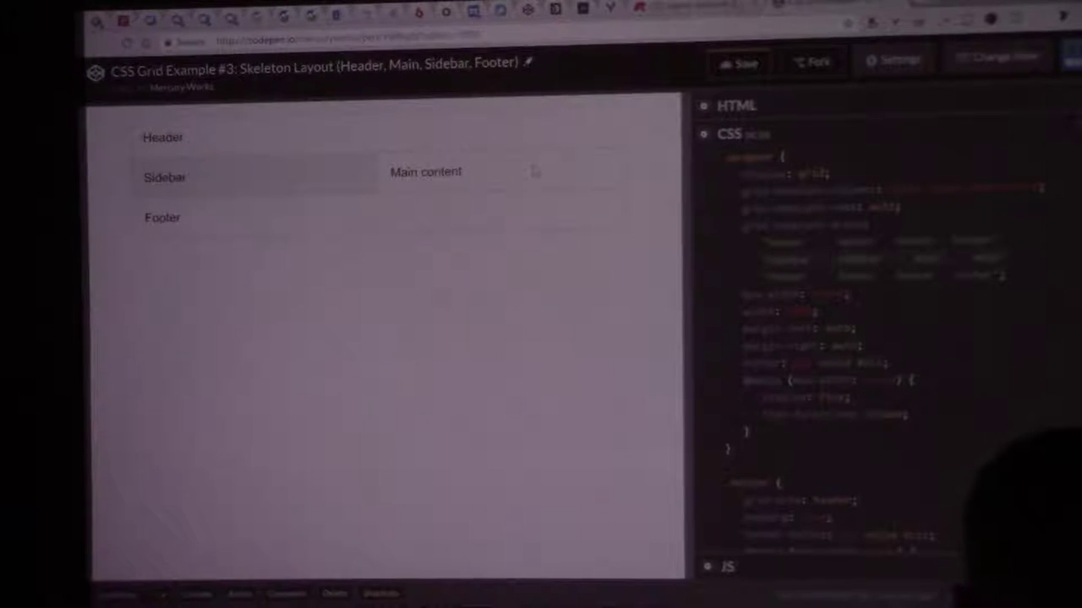
click(939, 190)
text(auto)
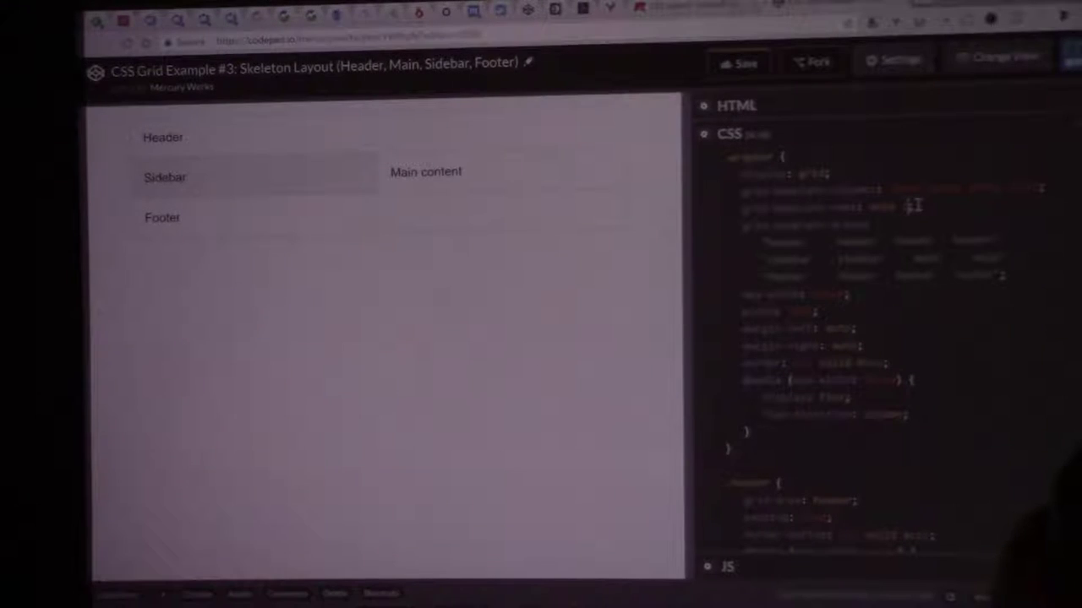
text( auto;)
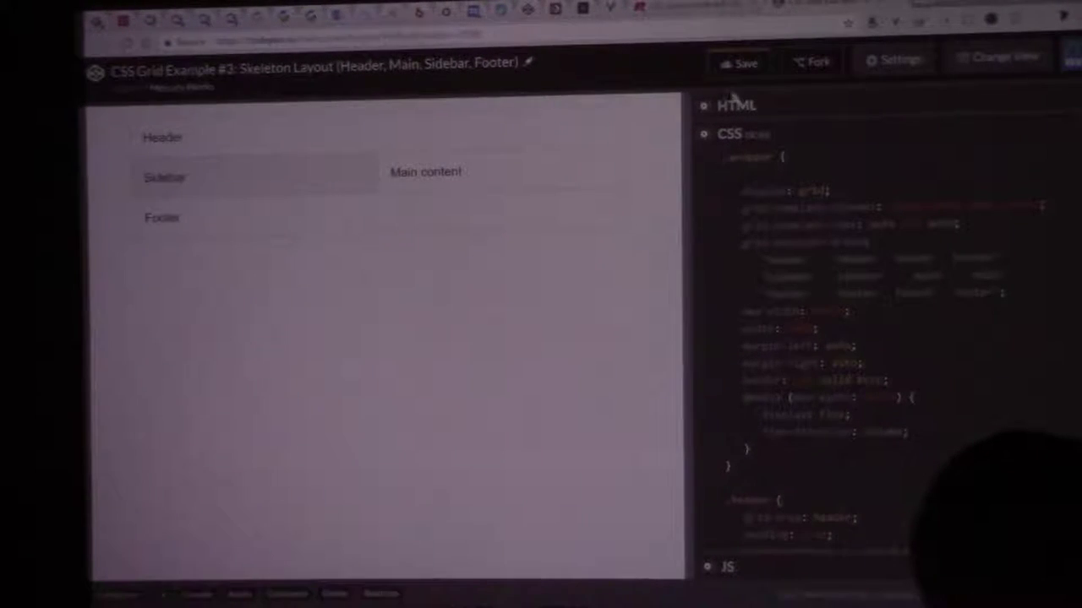
Step: Show the HTML markup beside the CSS and remove the blank line in the wrapper rule
click(737, 105)
click(732, 540)
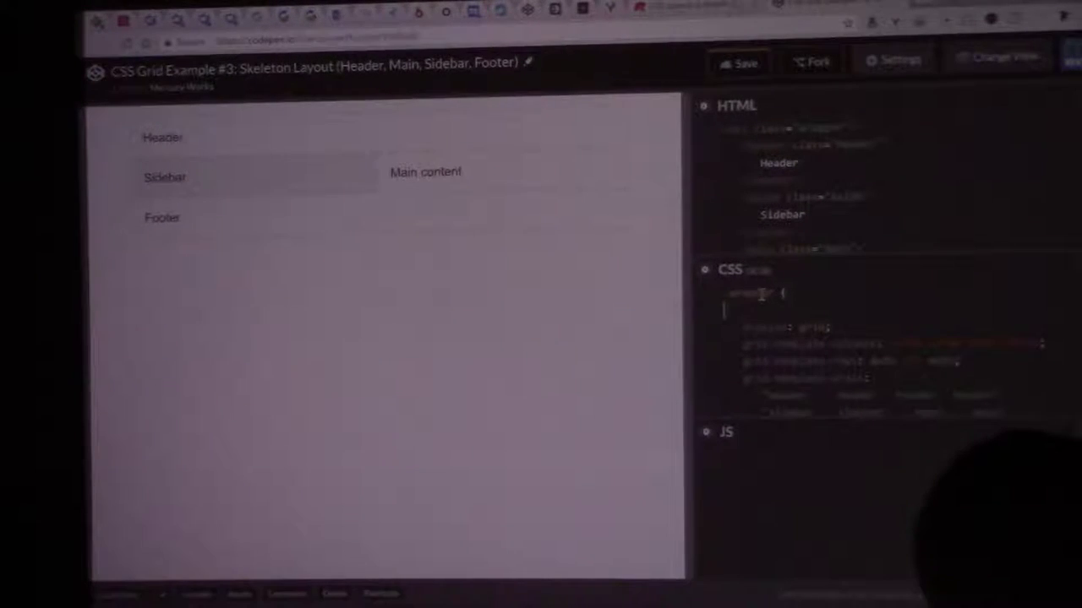
key(BackSpace)
Step: Add a body rule at the top of the stylesheet and delete its margin declaration
click(735, 293)
key(Return)
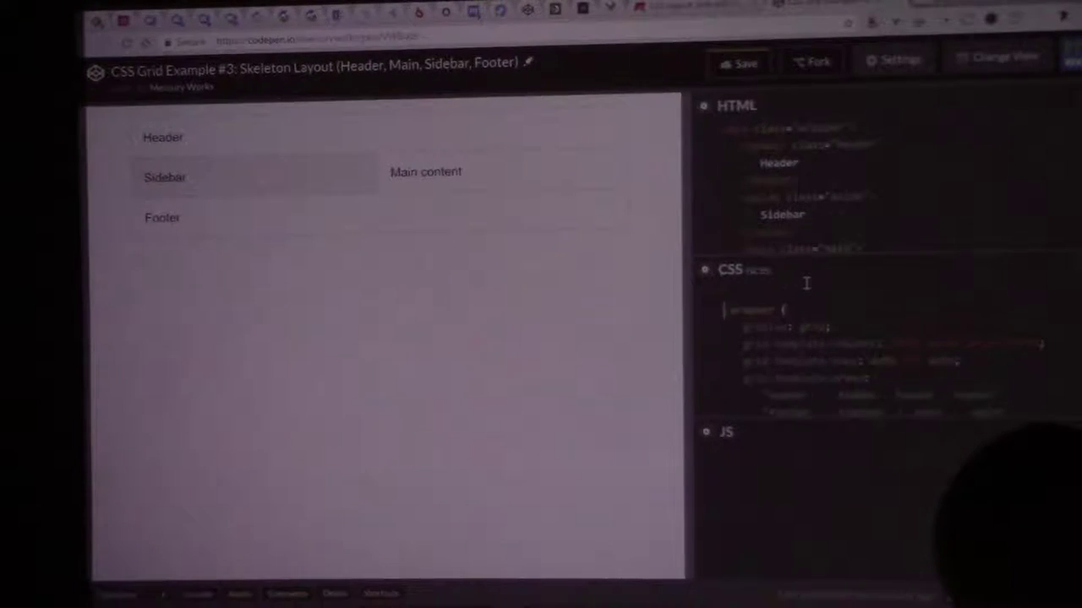
key(Up)
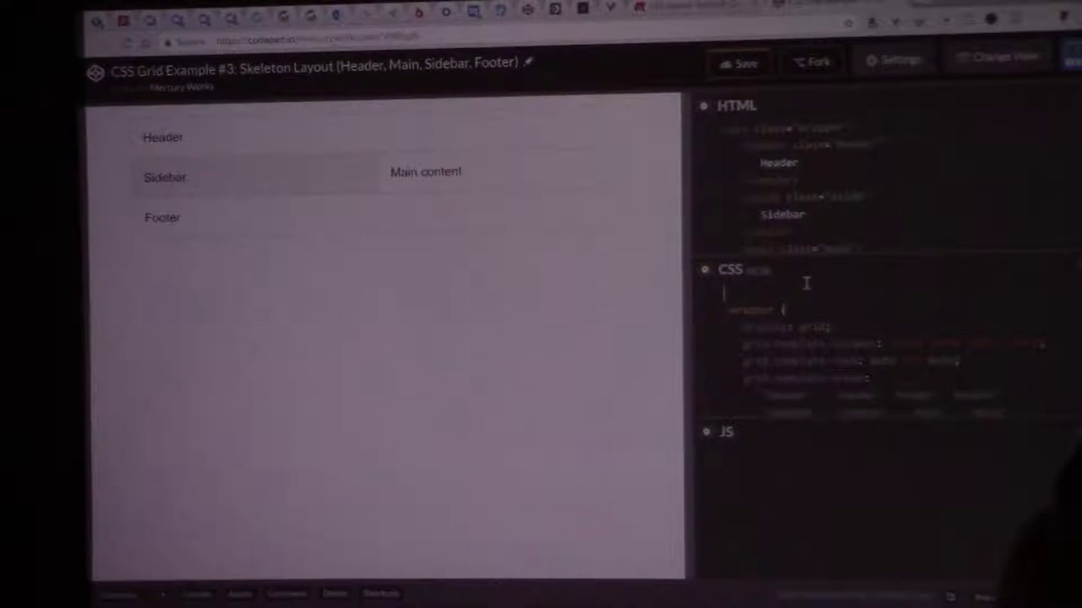
text(body {)
key(Return)
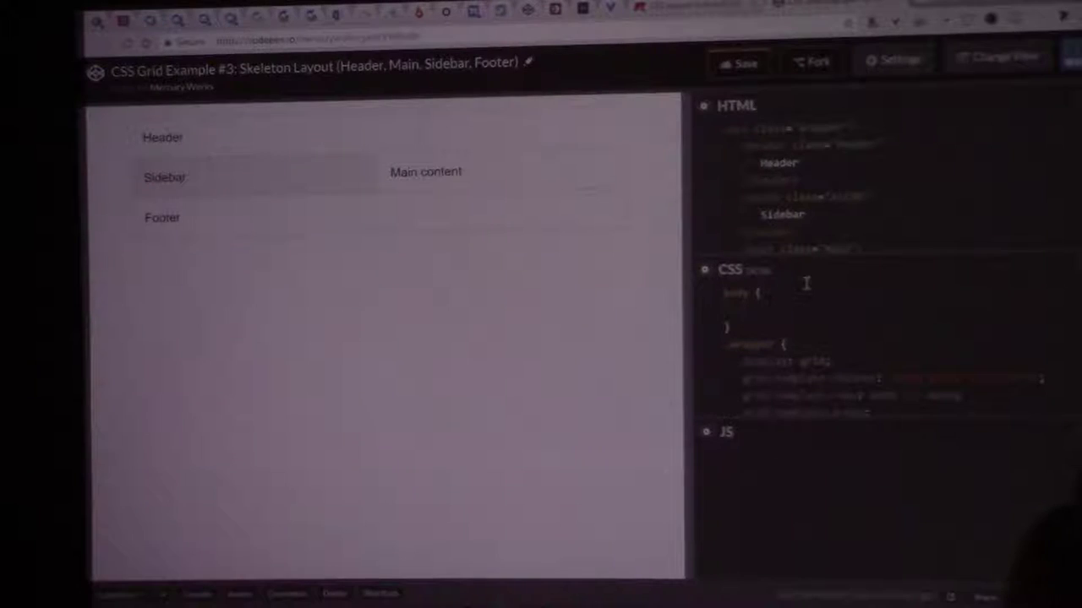
text(margin: 10px;)
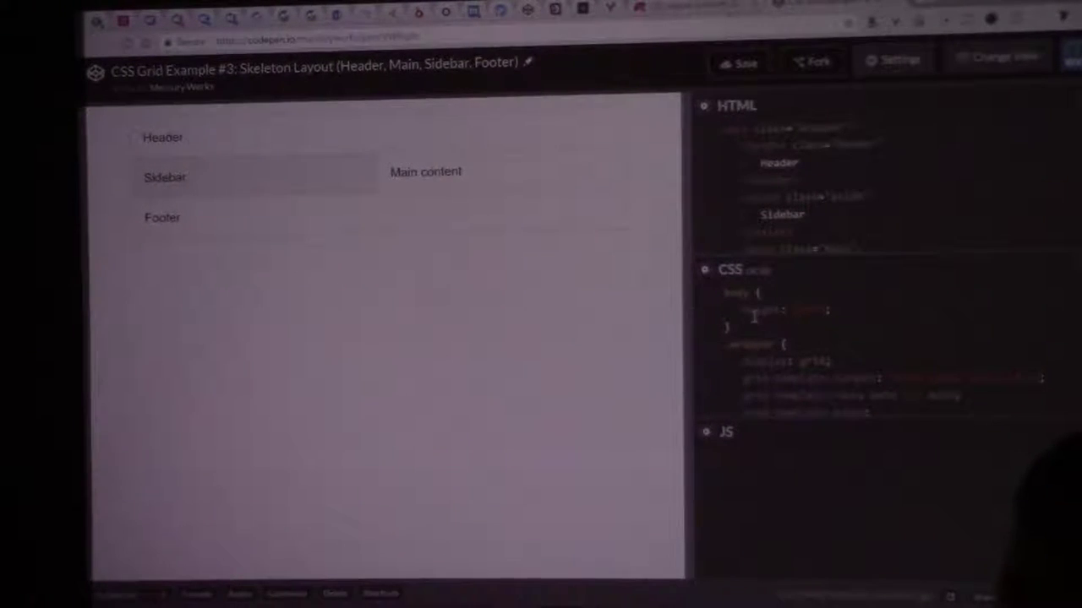
drag(747, 310, 836, 312)
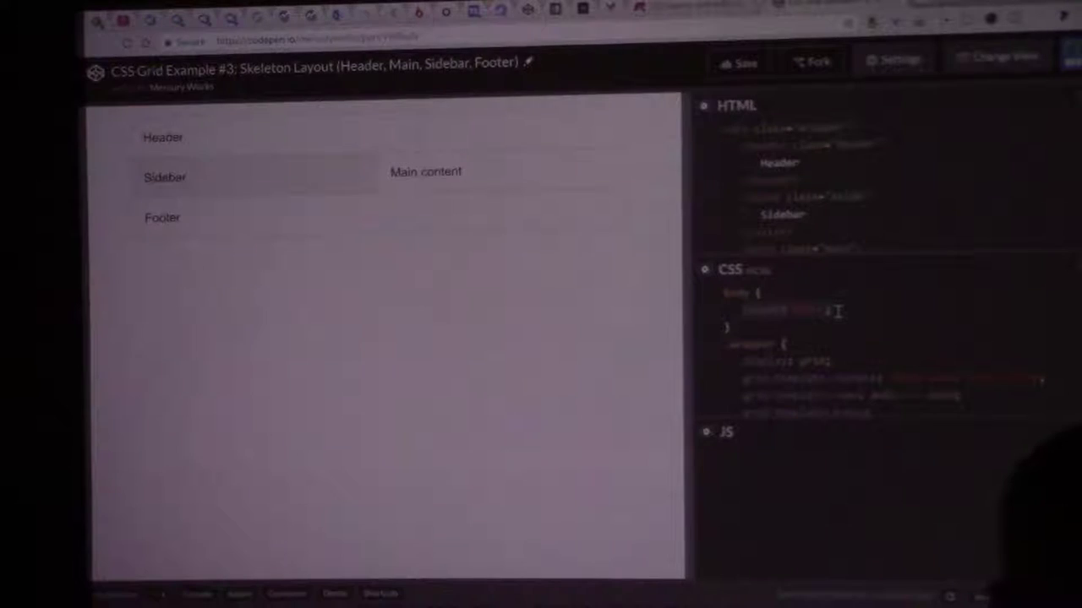
key(Delete)
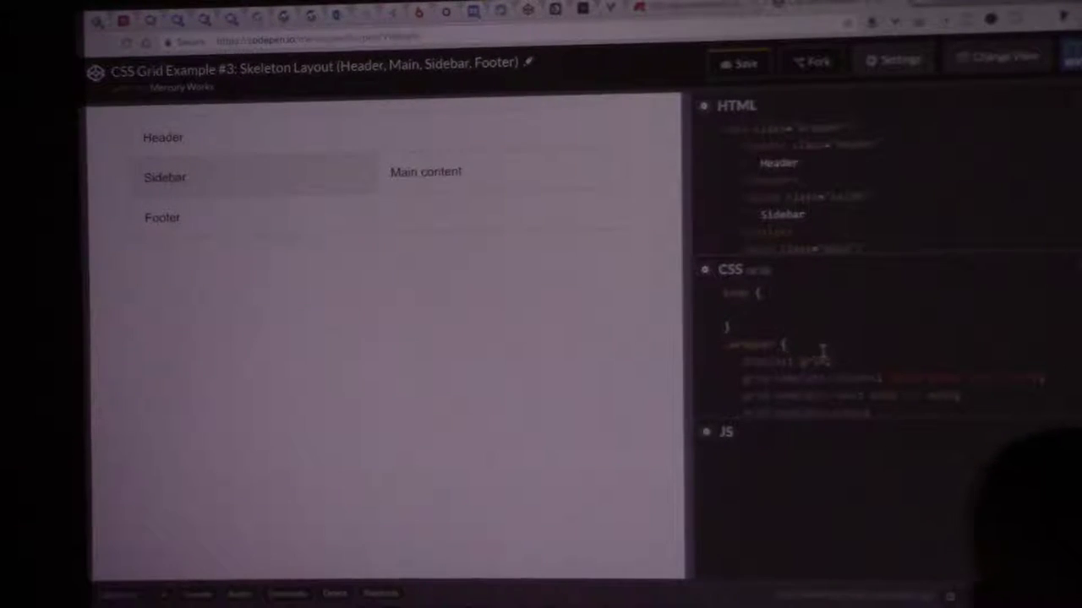
text(height: 100vh;)
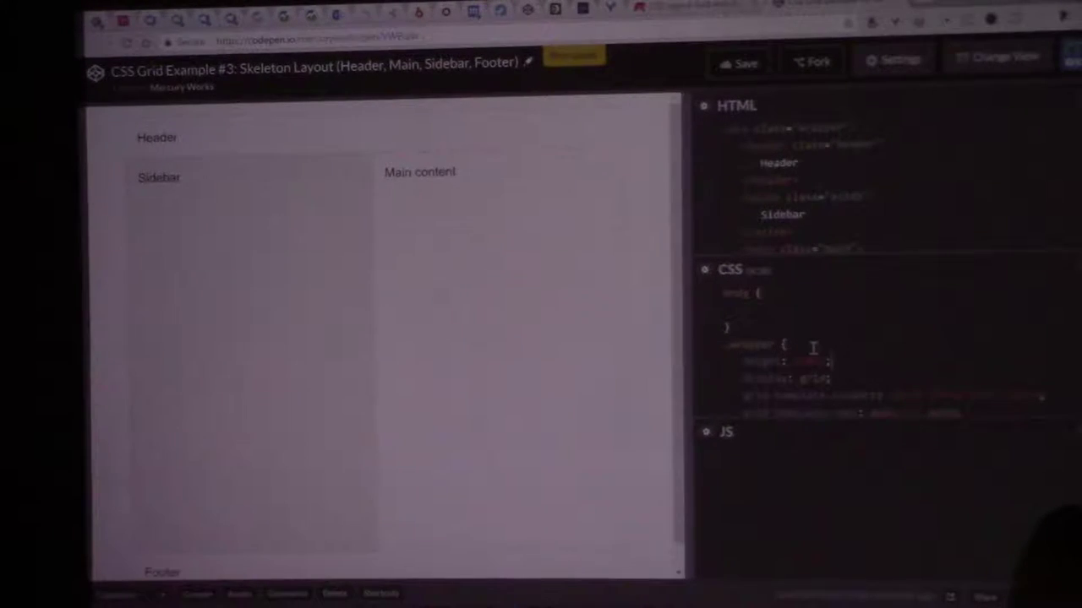
Step: Save the height change, remove the empty body rule, then switch to the Acrobat PDF
key(ctrl+s)
scroll(591, 346, down, 1)
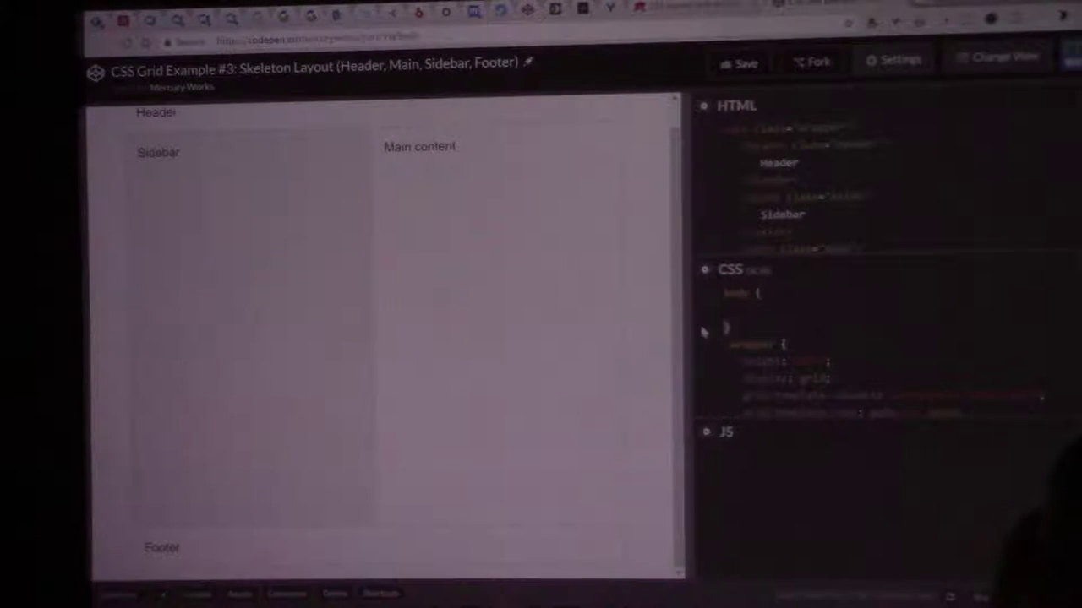
key(BackSpace)
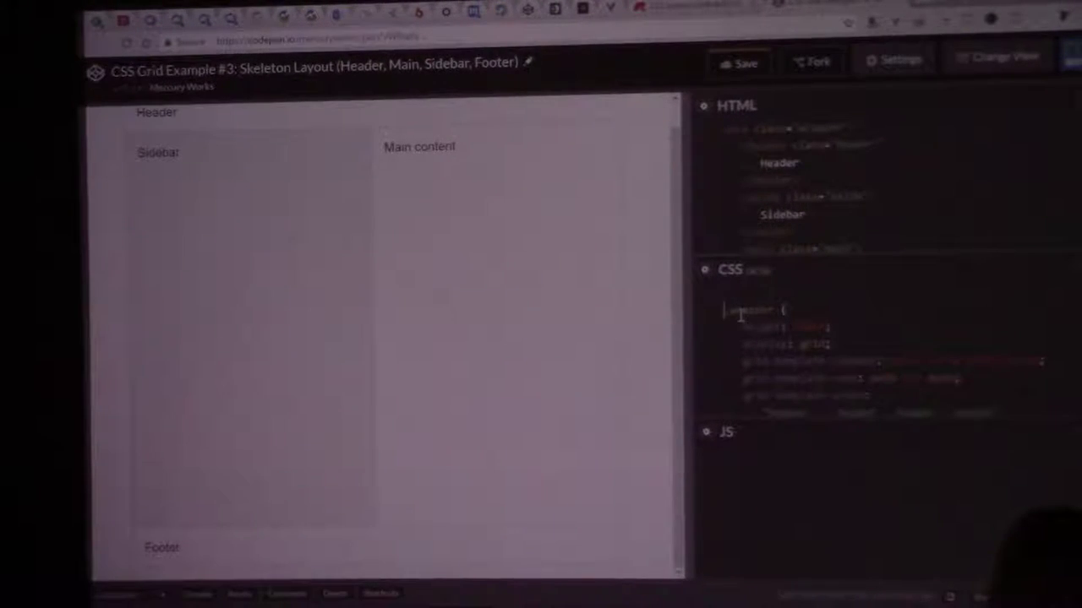
key(BackSpace)
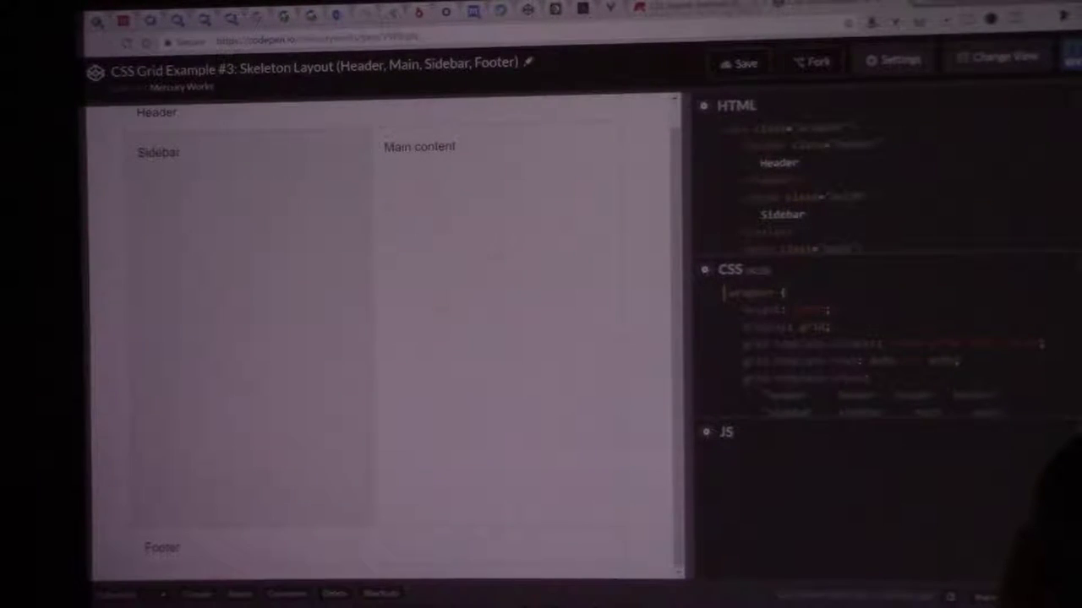
double_click(152, 152)
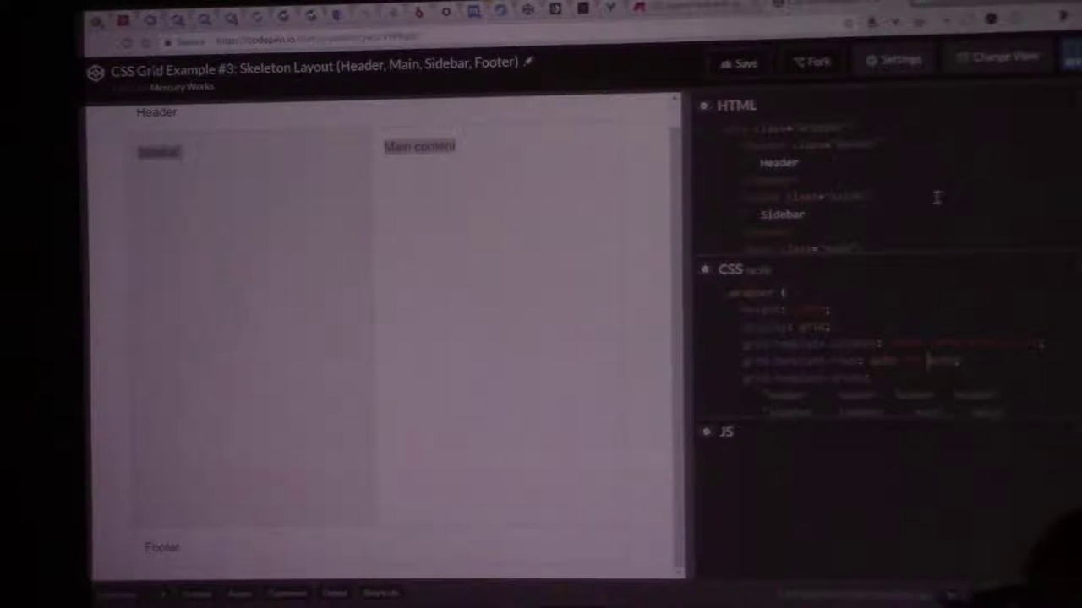
key(alt+Tab)
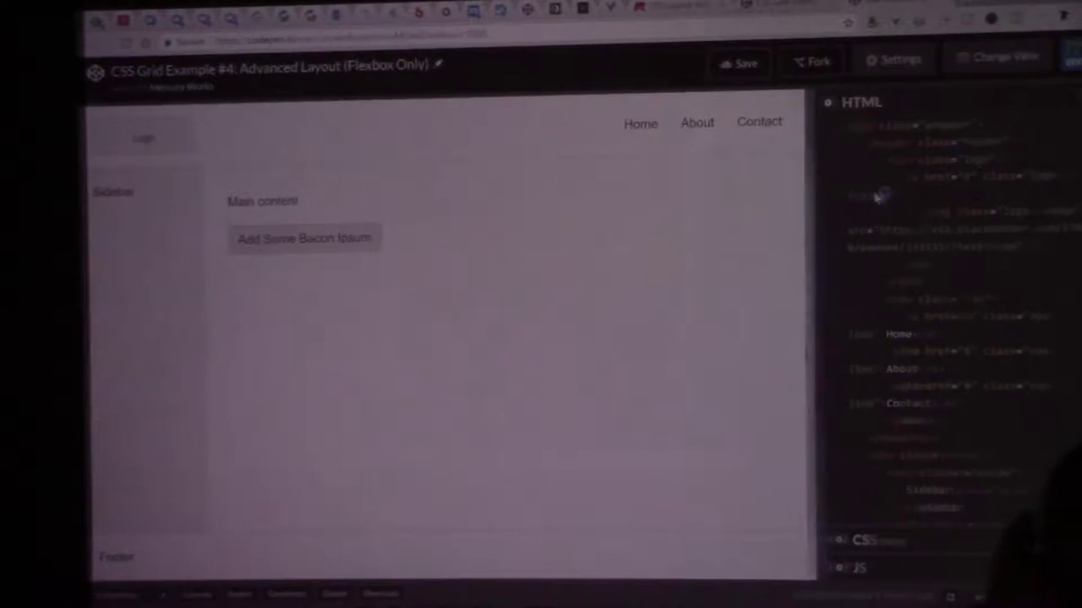
Step: Widen the Advanced Layout (Flexbox Only) preview and expand its CSS panel
drag(803, 194, 934, 195)
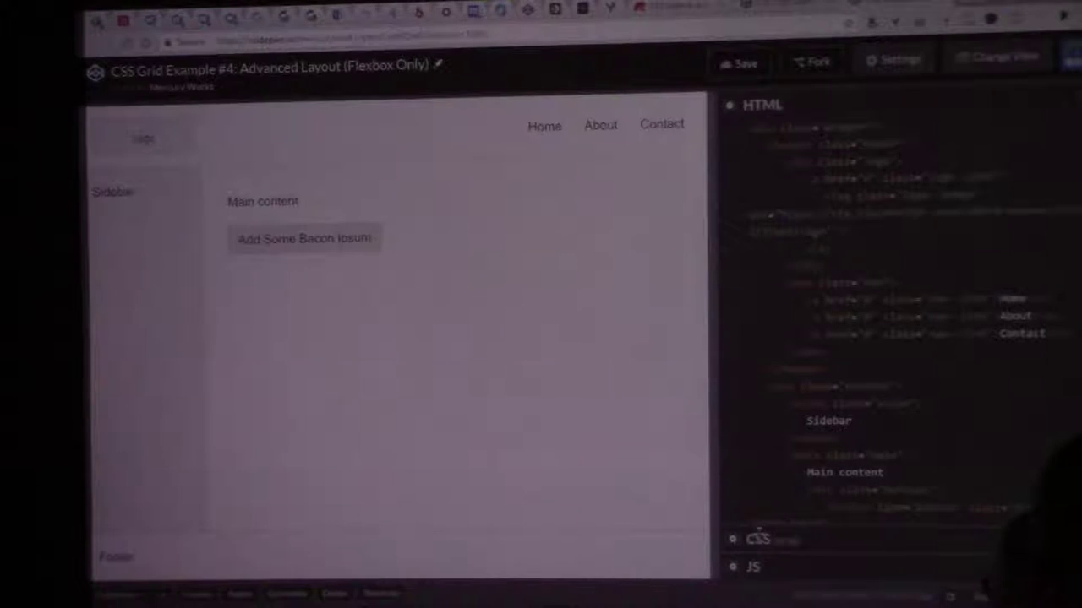
click(758, 538)
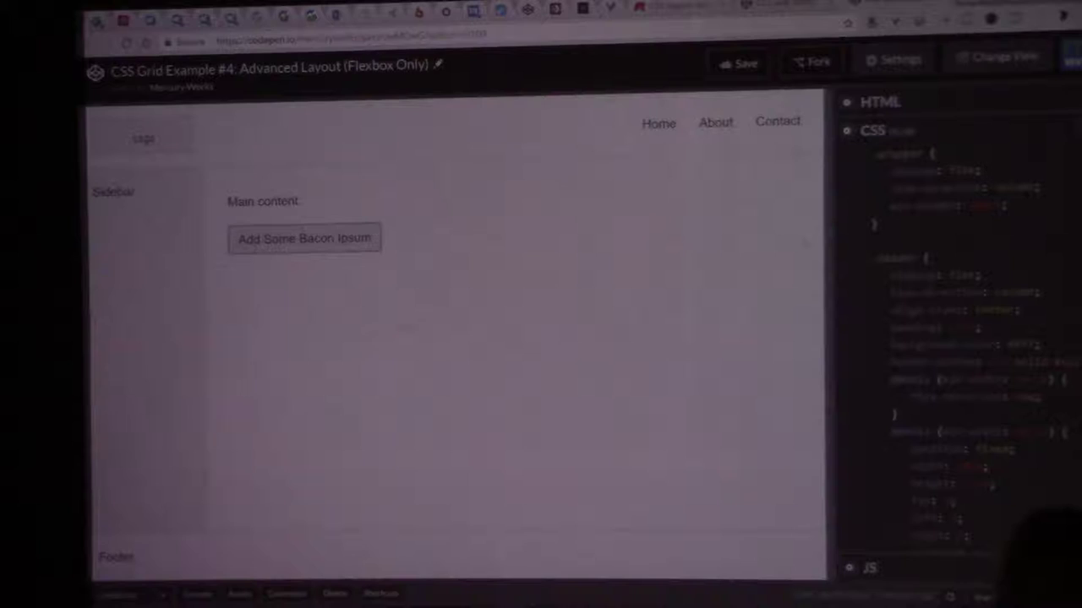
Step: Add several Bacon Ipsum paragraphs to the Flexbox main content and narrow the preview
click(305, 238)
click(305, 318)
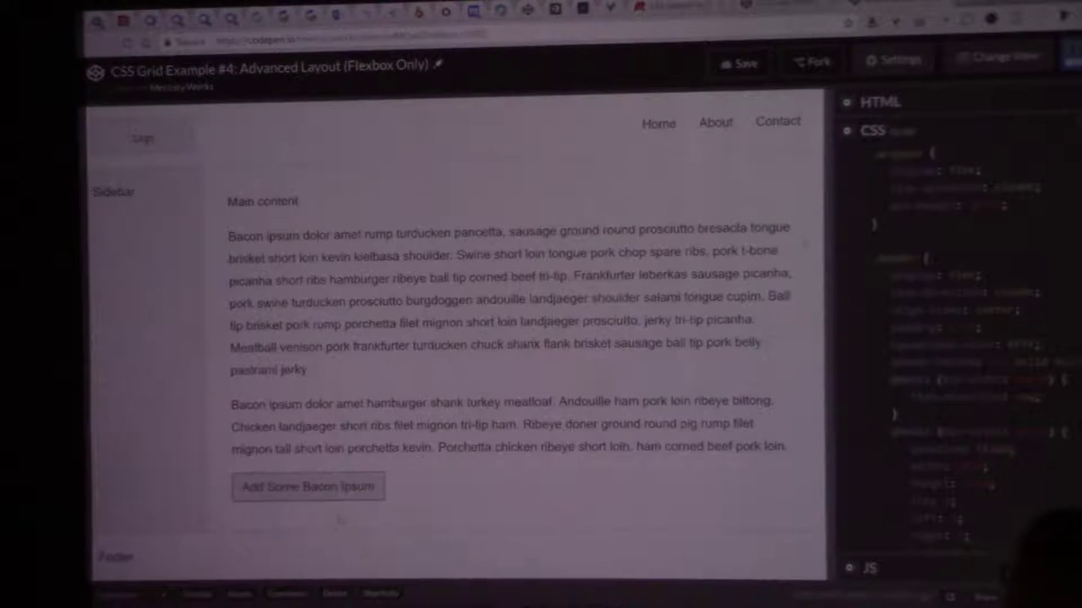
click(308, 487)
click(307, 541)
scroll(456, 409, down, 5)
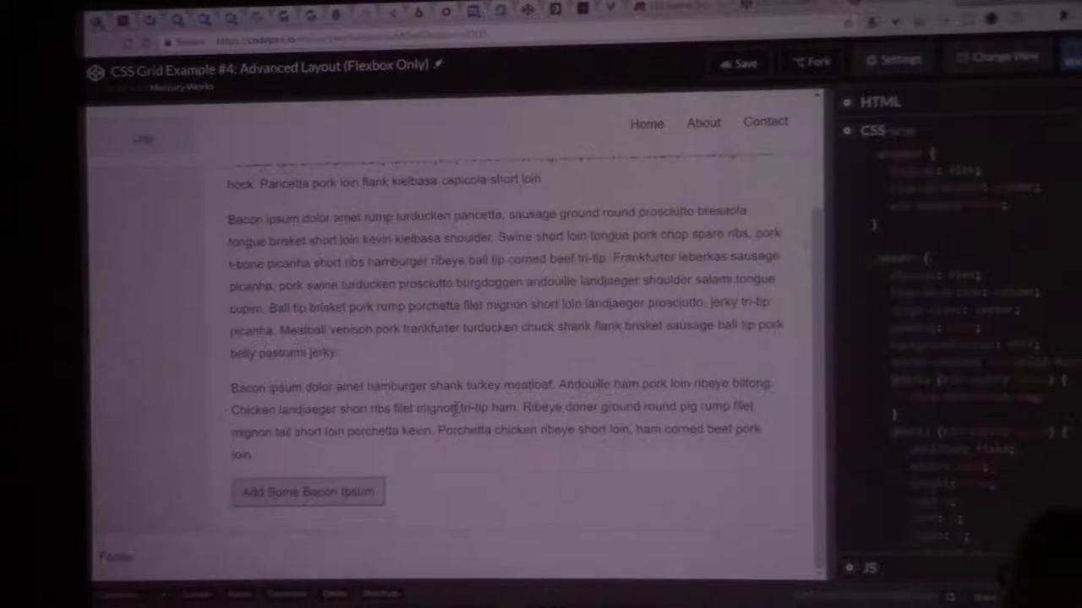
scroll(446, 406, up, 5)
scroll(445, 406, down, 5)
scroll(445, 406, up, 5)
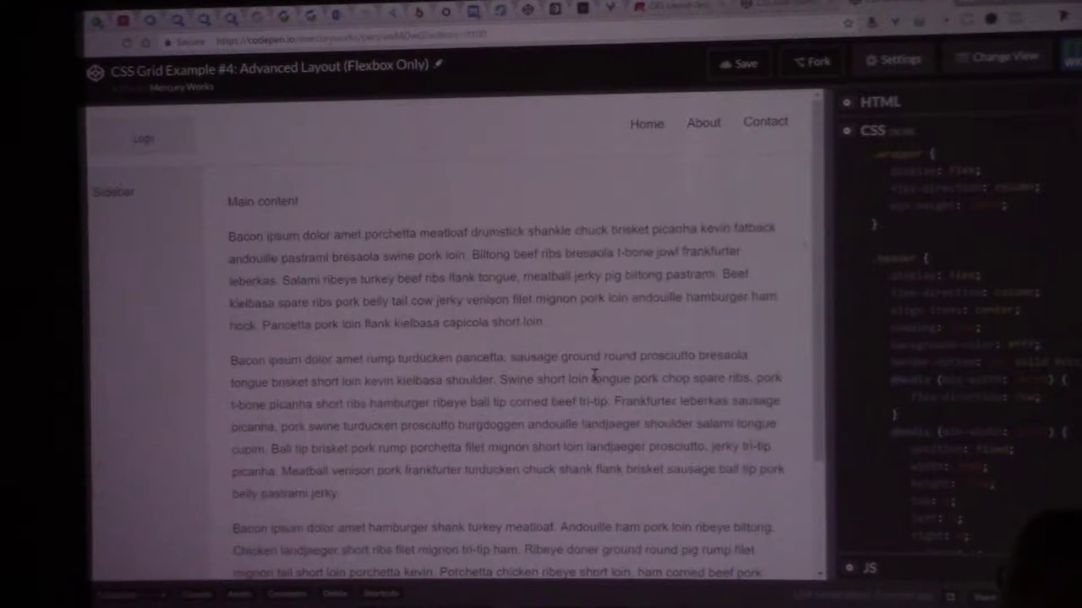
scroll(445, 406, down, 5)
scroll(591, 376, up, 5)
scroll(591, 376, down, 5)
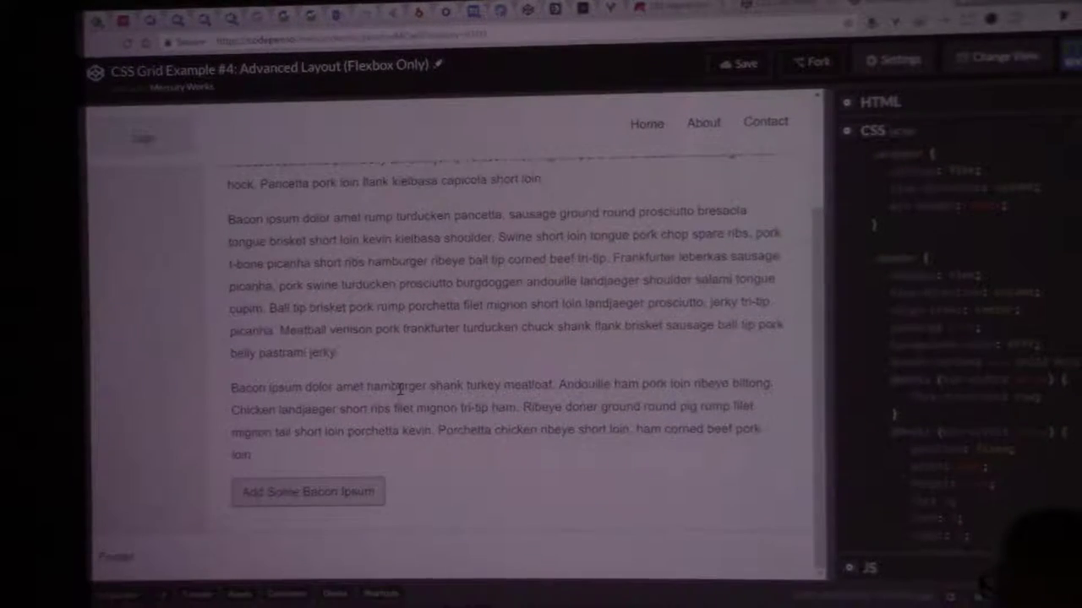
scroll(399, 387, up, 3)
scroll(398, 387, down, 3)
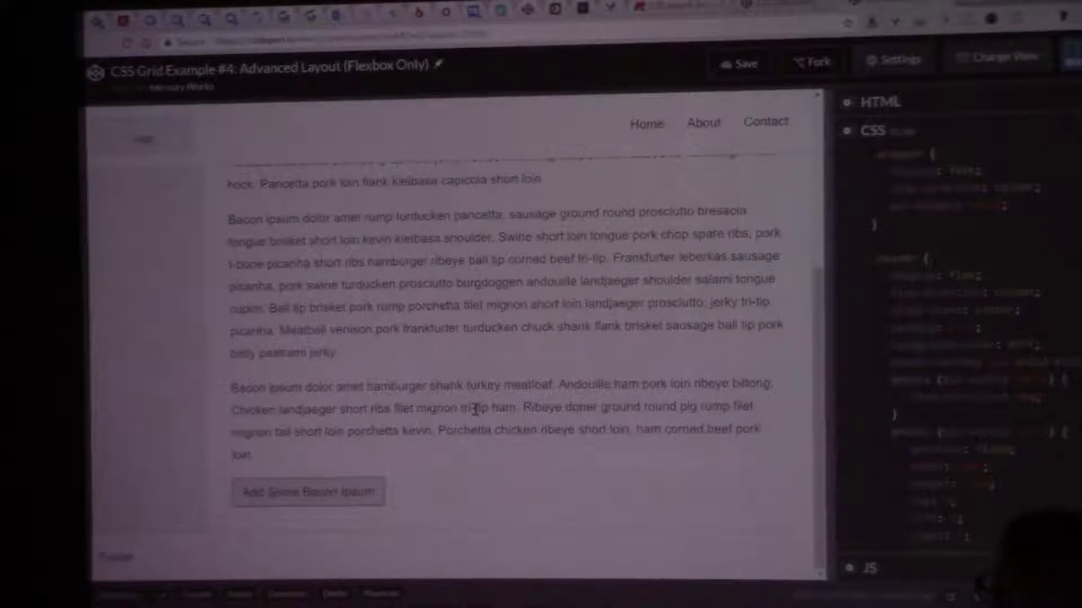
scroll(475, 411, up, 5)
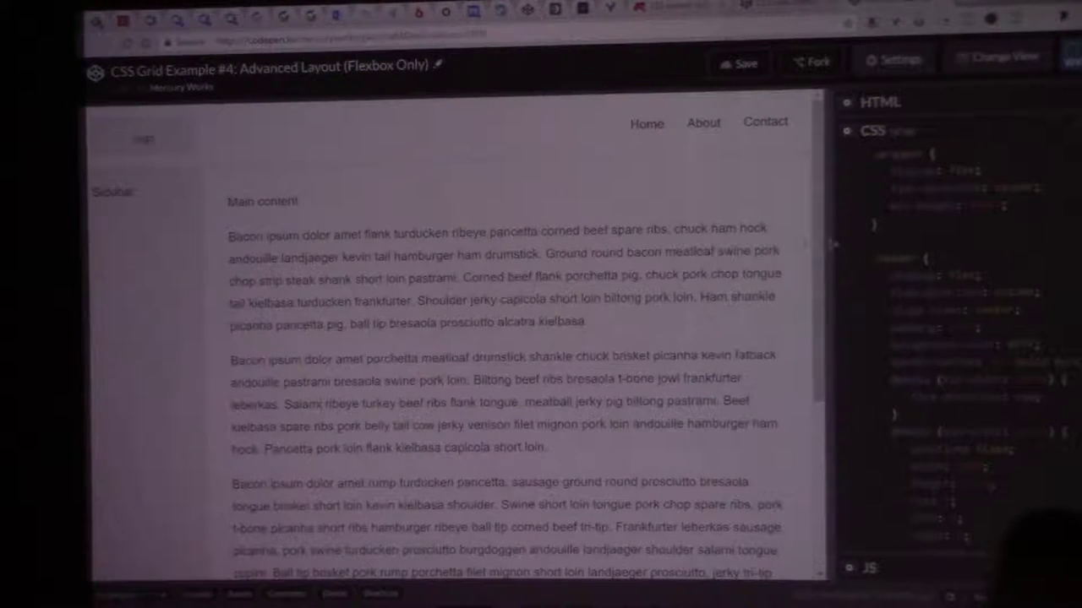
drag(824, 243, 809, 245)
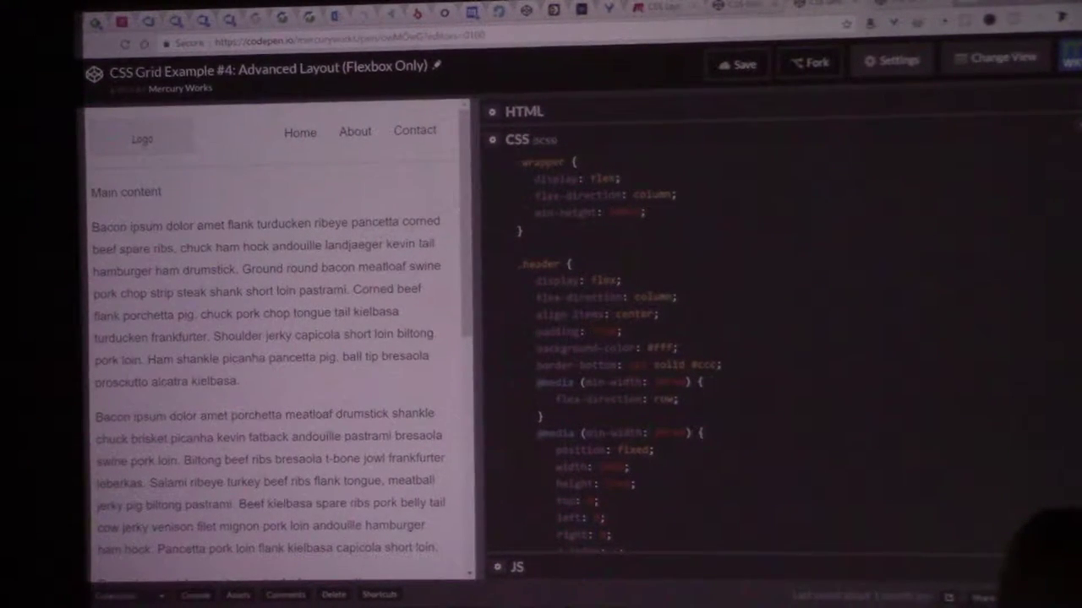
scroll(822, 340, down, 5)
scroll(823, 341, down, 5)
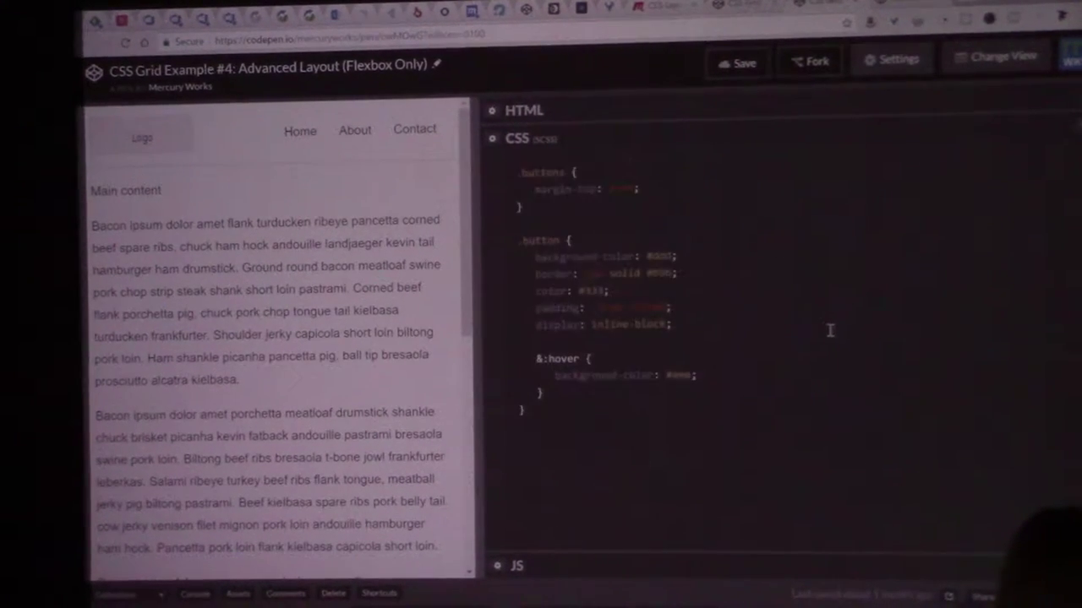
scroll(832, 338, down, 5)
scroll(841, 338, up, 4)
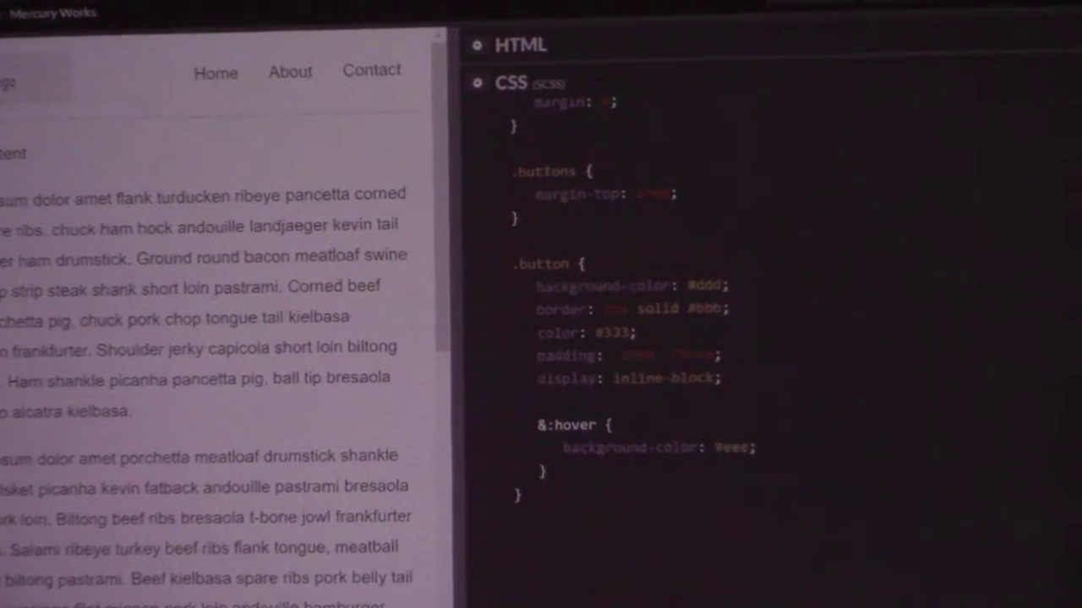
scroll(761, 338, down, 5)
scroll(761, 338, down, 5)
scroll(761, 338, down, 5)
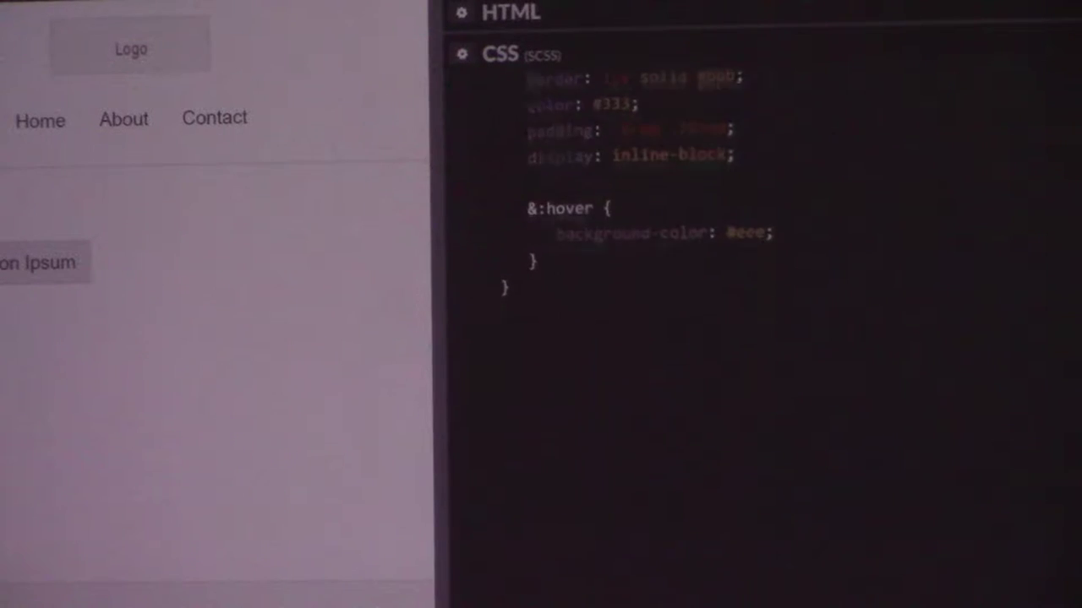
scroll(760, 338, down, 2)
scroll(760, 338, up, 3)
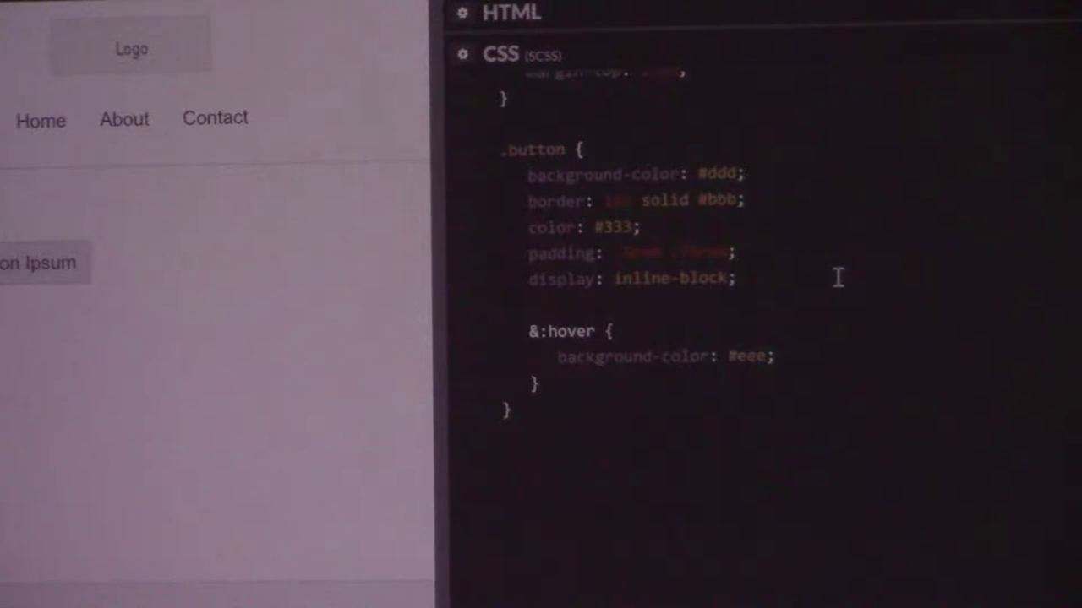
scroll(895, 186, up, 5)
scroll(930, 254, up, 5)
scroll(896, 237, up, 5)
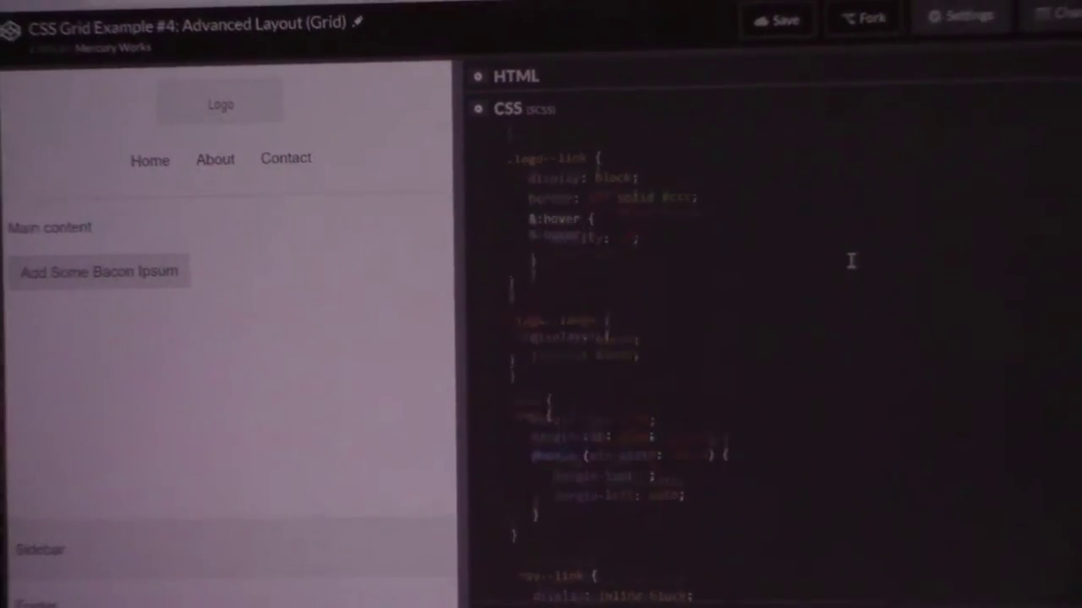
scroll(851, 262, up, 5)
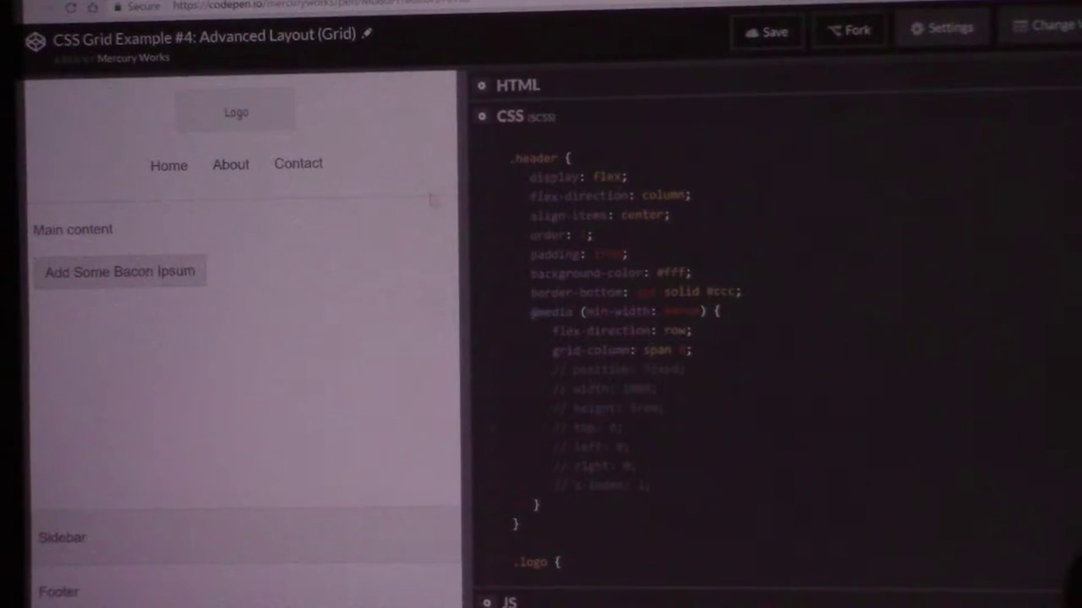
Step: Widen the Grid pen preview, then return to the Flexbox Only pen and widen its preview
drag(460, 203, 938, 216)
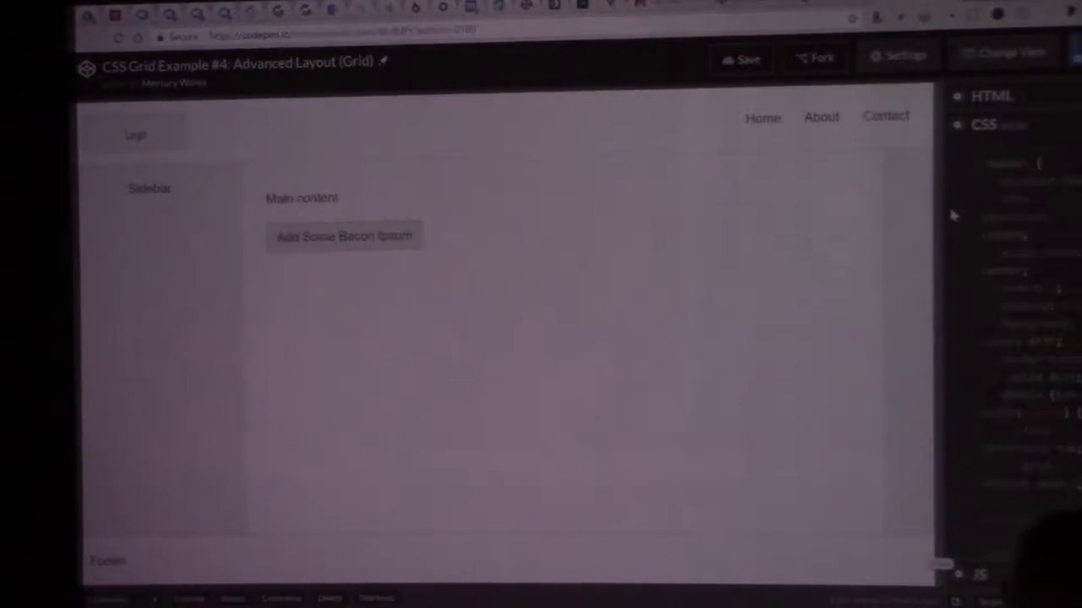
key(ctrl+Tab)
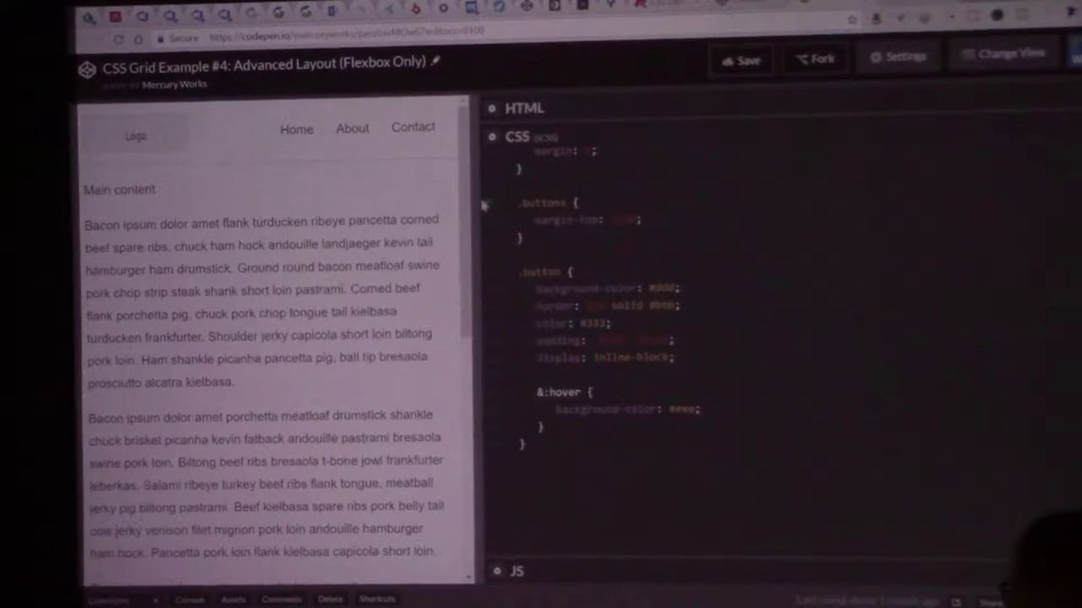
drag(473, 205, 803, 213)
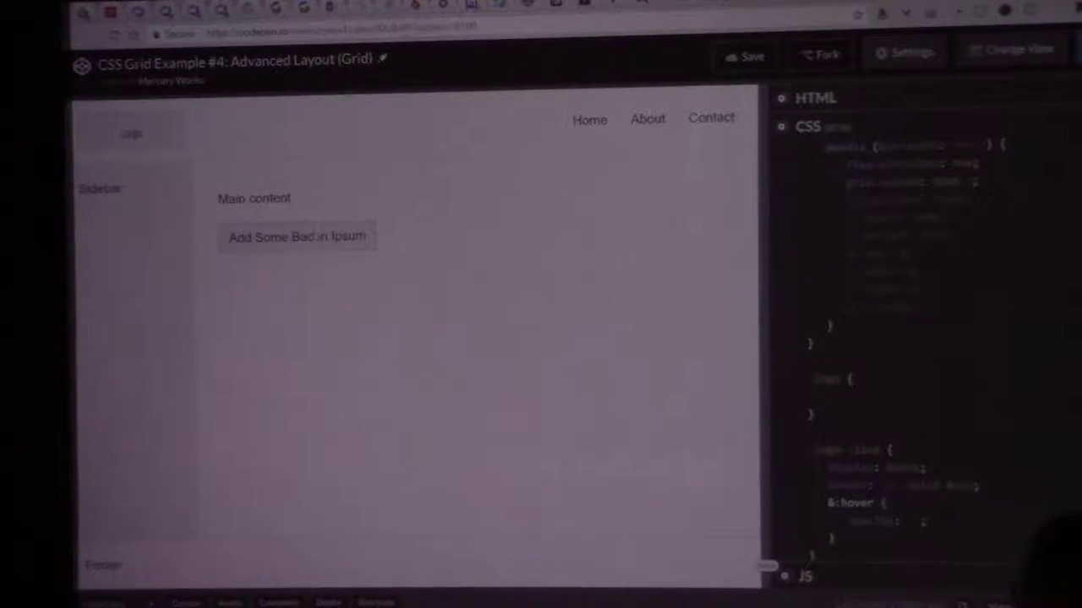
Step: Add three Bacon Ipsum paragraphs to the Grid pen and narrow the preview for the CSS
click(319, 236)
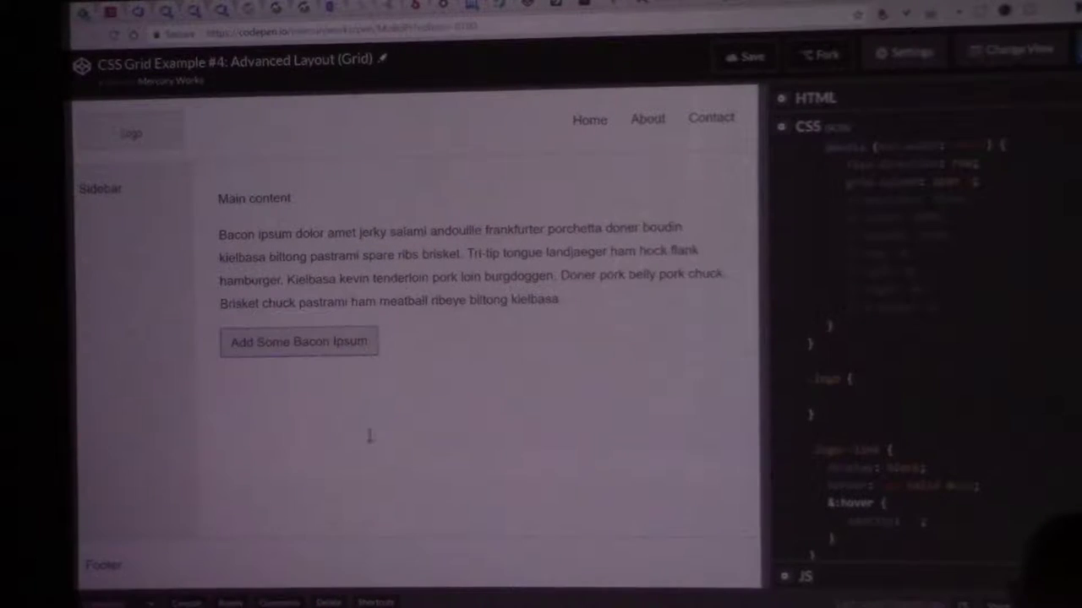
click(300, 341)
click(338, 497)
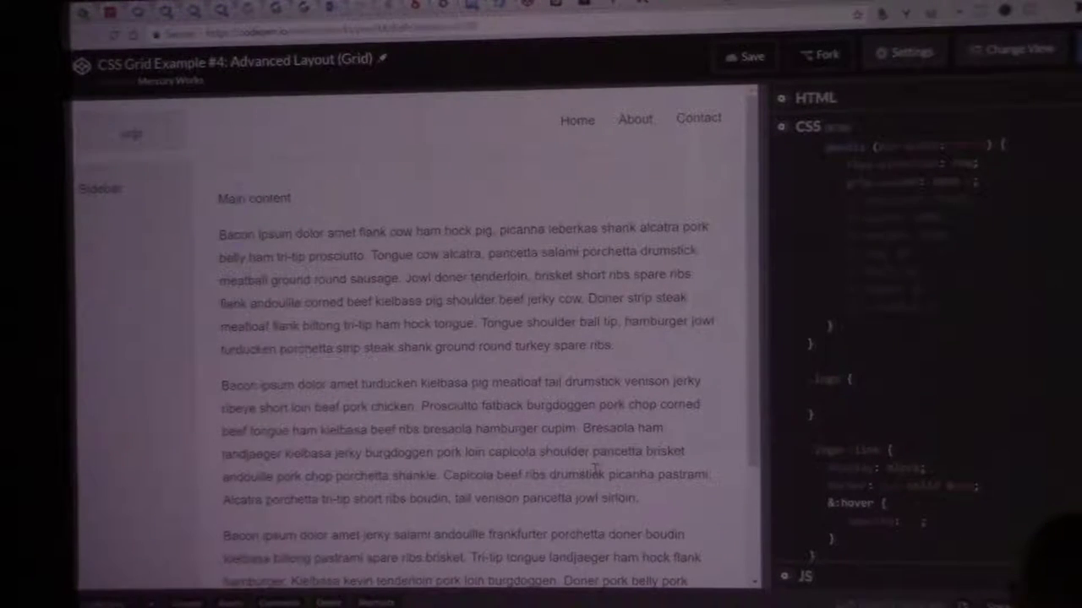
scroll(594, 470, down, 5)
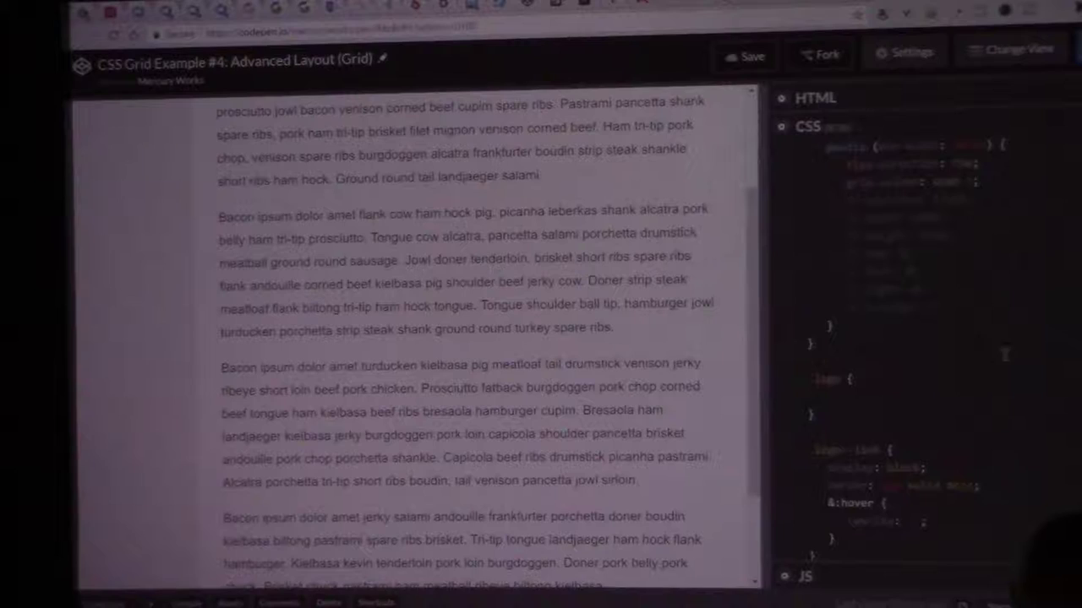
scroll(985, 361, up, 2)
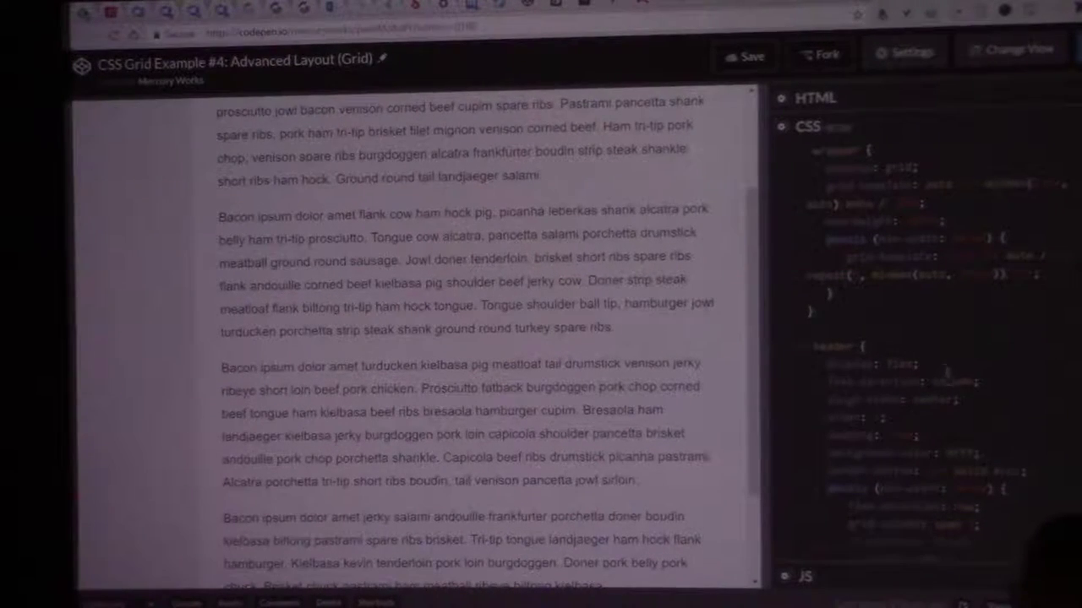
drag(768, 291, 552, 285)
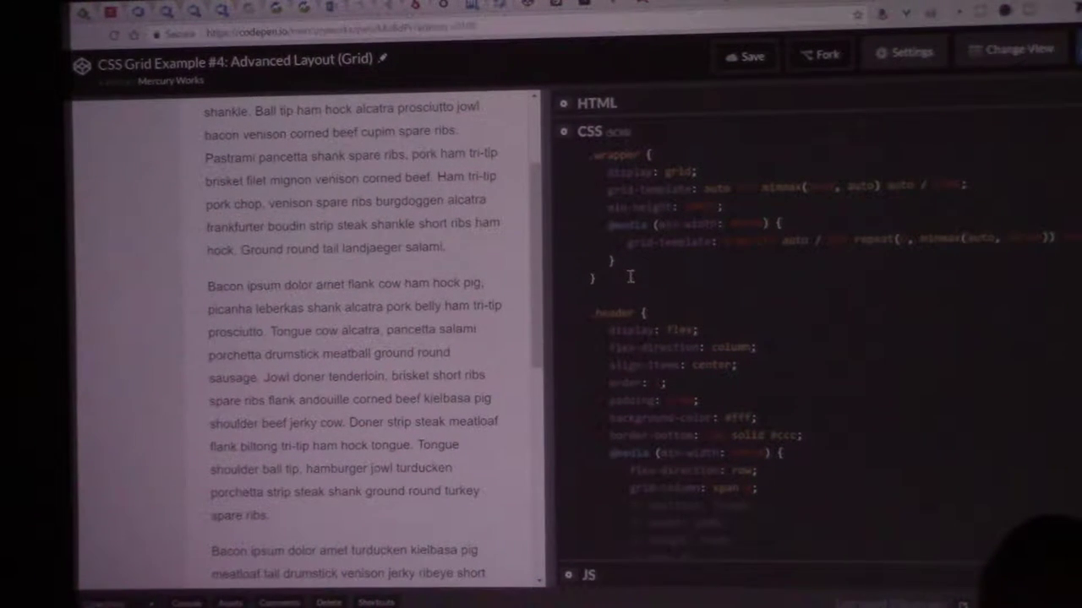
scroll(652, 321, down, 3)
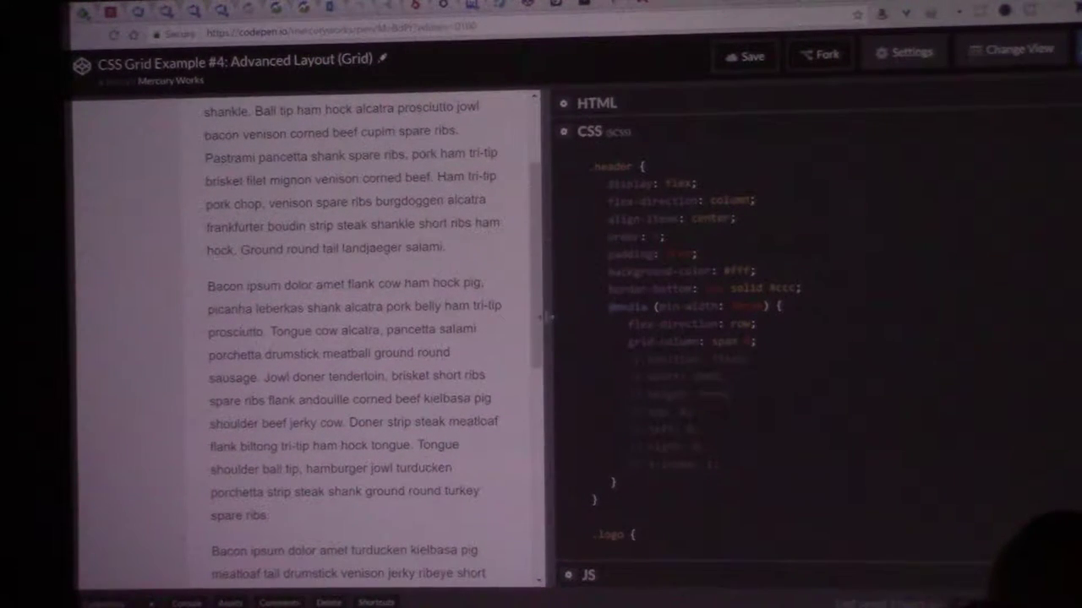
Step: Widen the Grid pen preview to its desktop layout, then ease the divider slightly left
drag(547, 317, 773, 338)
scroll(670, 343, up, 4)
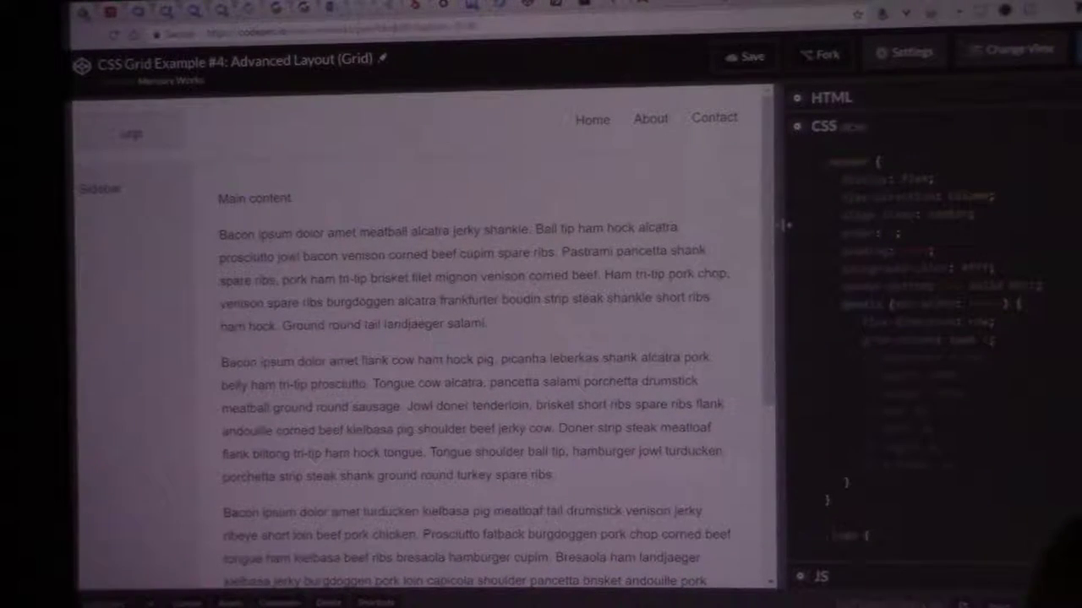
mouse_move(784, 225)
mouse_down()
mouse_move(675, 245)
mouse_move(660, 522)
mouse_move(666, 241)
mouse_up()
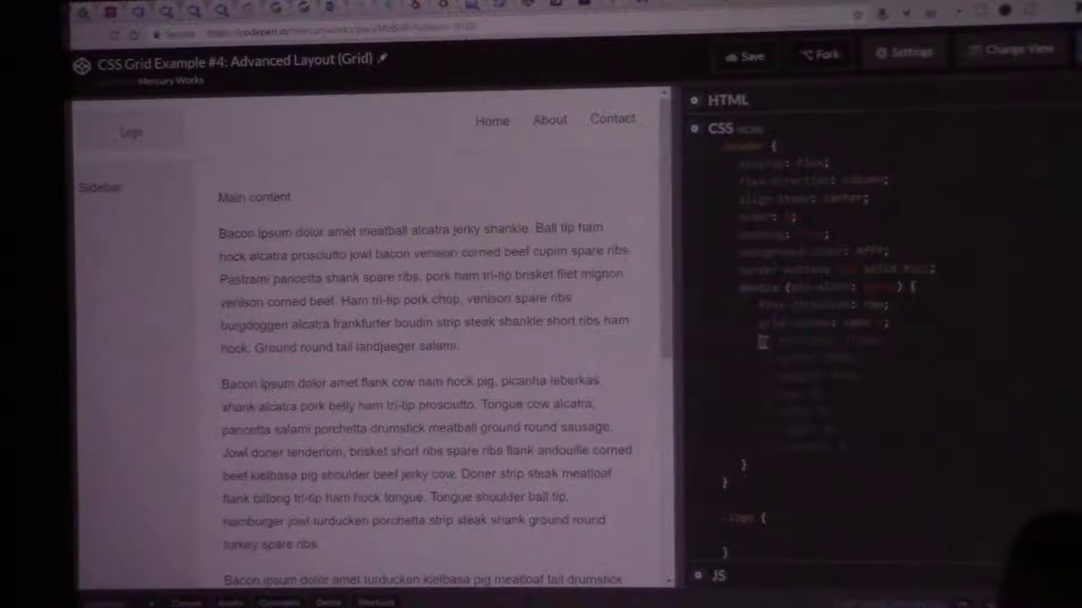
Step: Uncomment the position: fixed lines in the .header media query to pin the header
drag(763, 341, 860, 443)
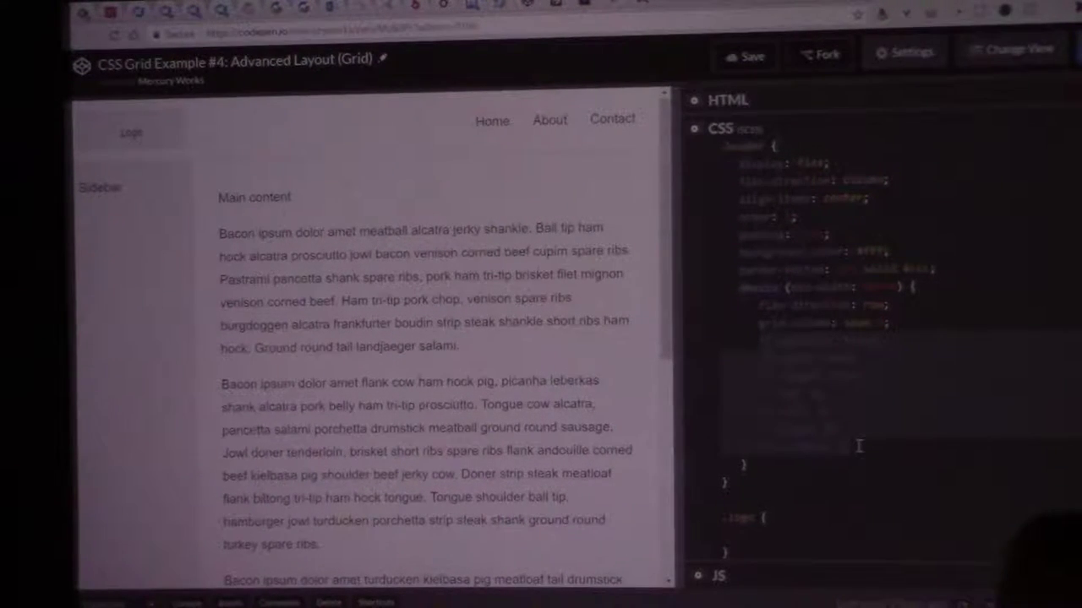
key(ctrl+slash)
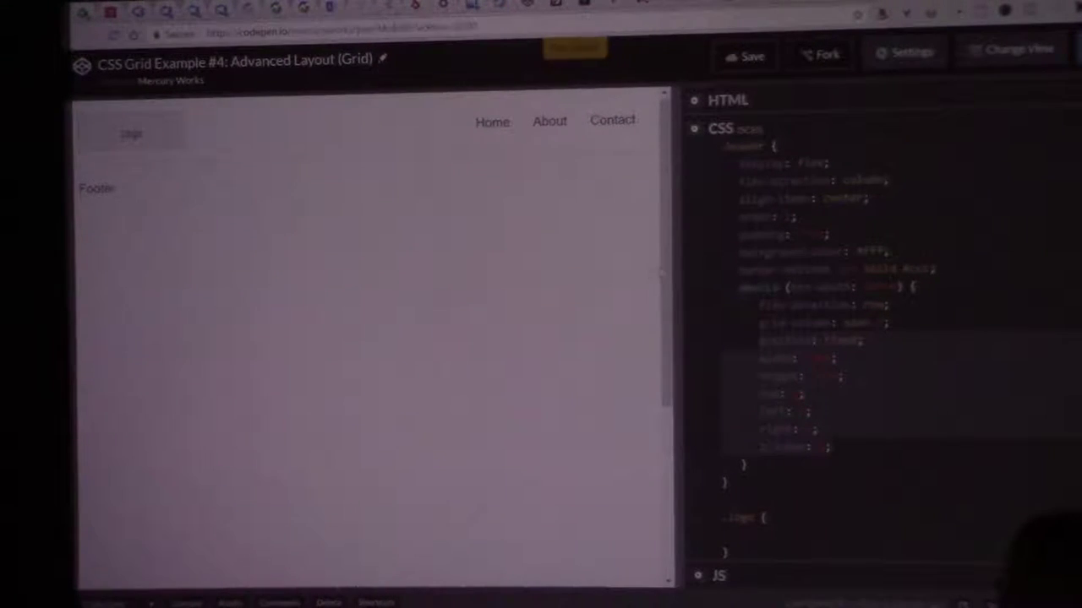
drag(665, 230, 666, 169)
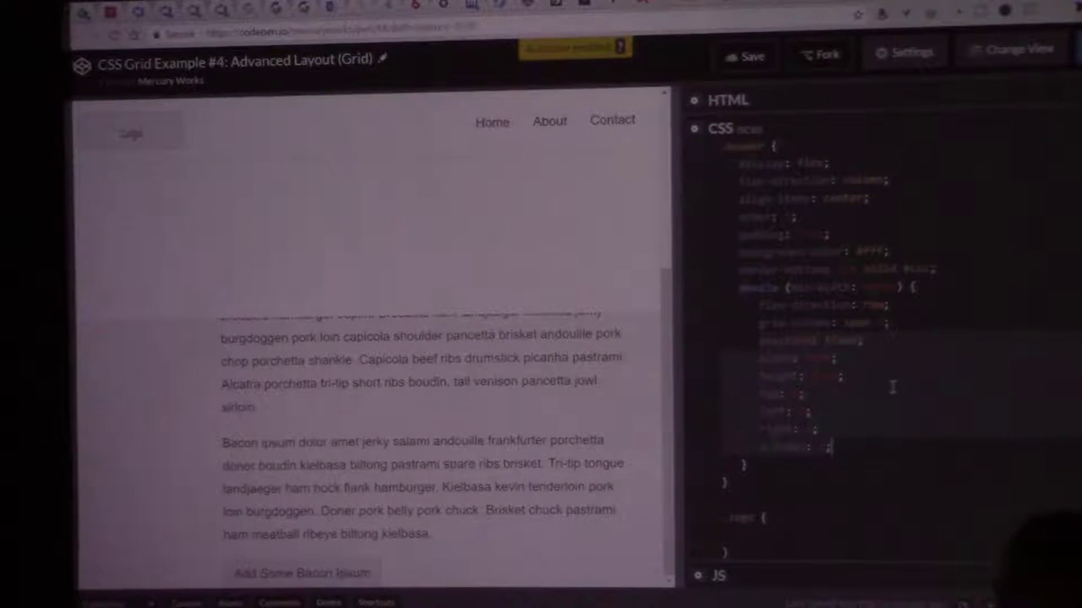
mouse_move(667, 253)
mouse_down()
mouse_move(683, 135)
mouse_move(651, 262)
mouse_up()
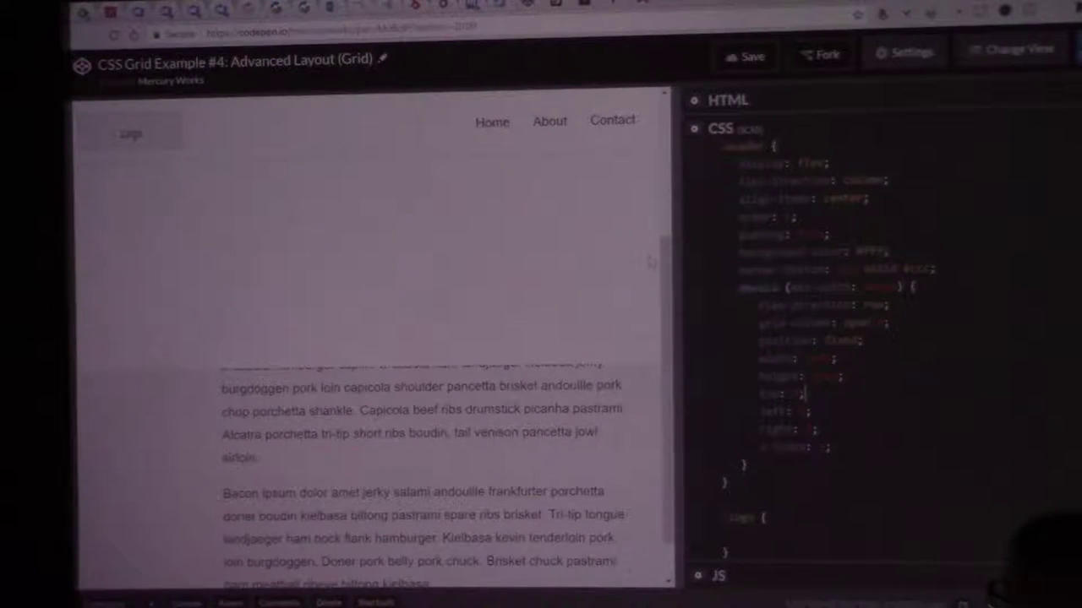
mouse_move(666, 279)
mouse_down()
mouse_move(676, 161)
mouse_move(895, 169)
mouse_up()
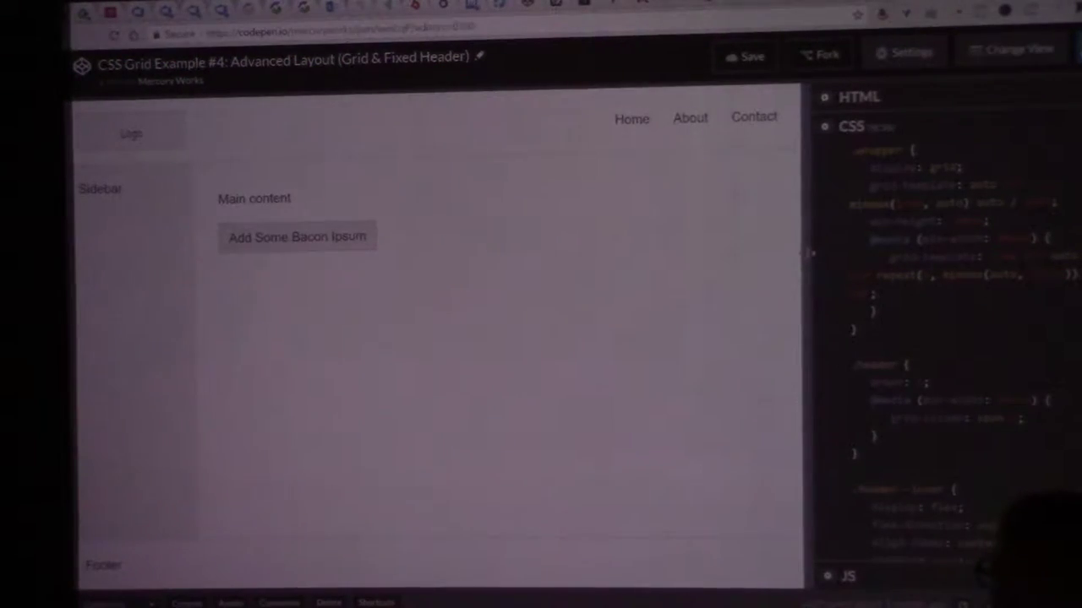
Step: Add three bacon ipsum paragraphs to the Advanced Layout demo's main content
click(295, 237)
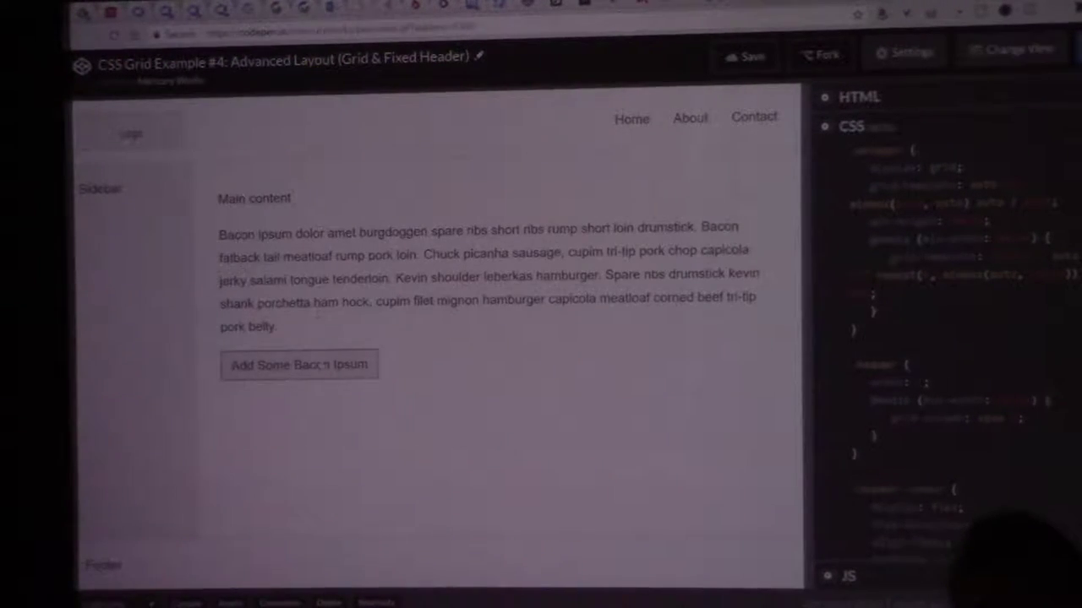
click(300, 364)
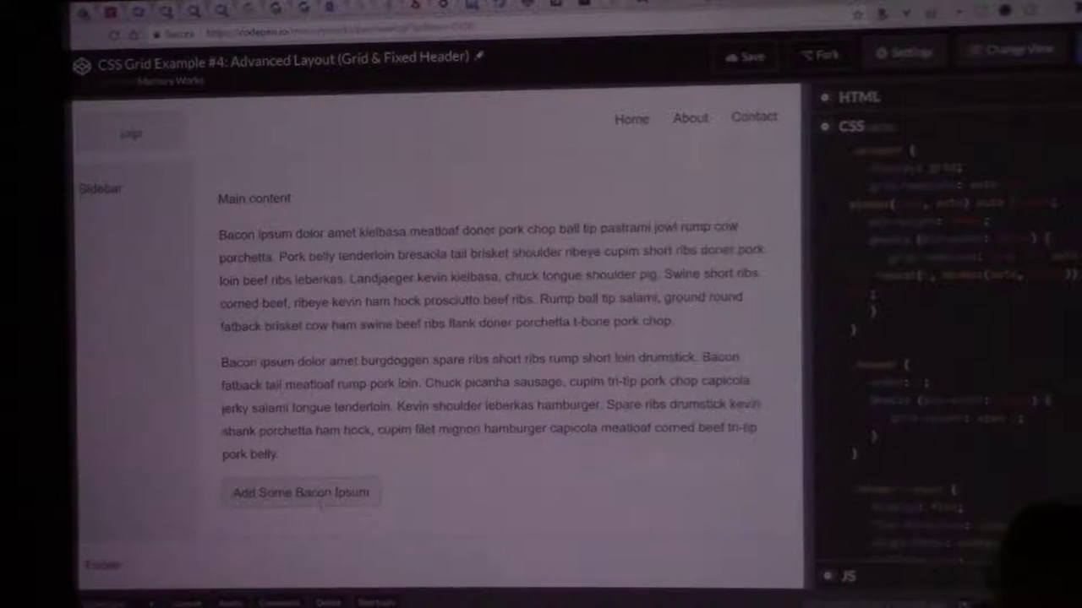
click(301, 492)
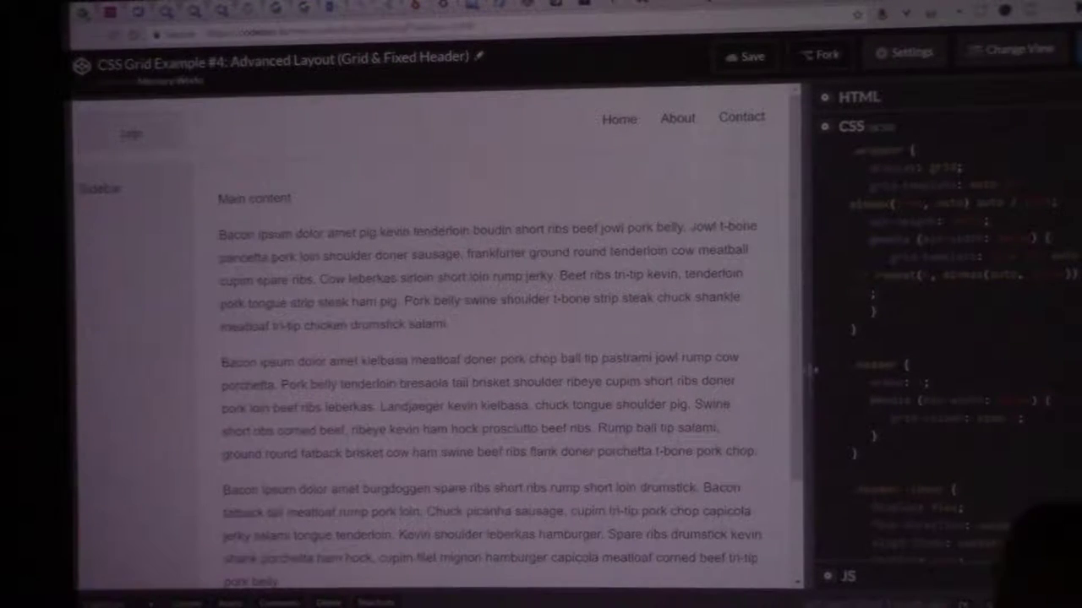
Step: Review the .header--inner CSS rule, then widen the demo preview again
drag(813, 370, 642, 369)
scroll(818, 314, down, 5)
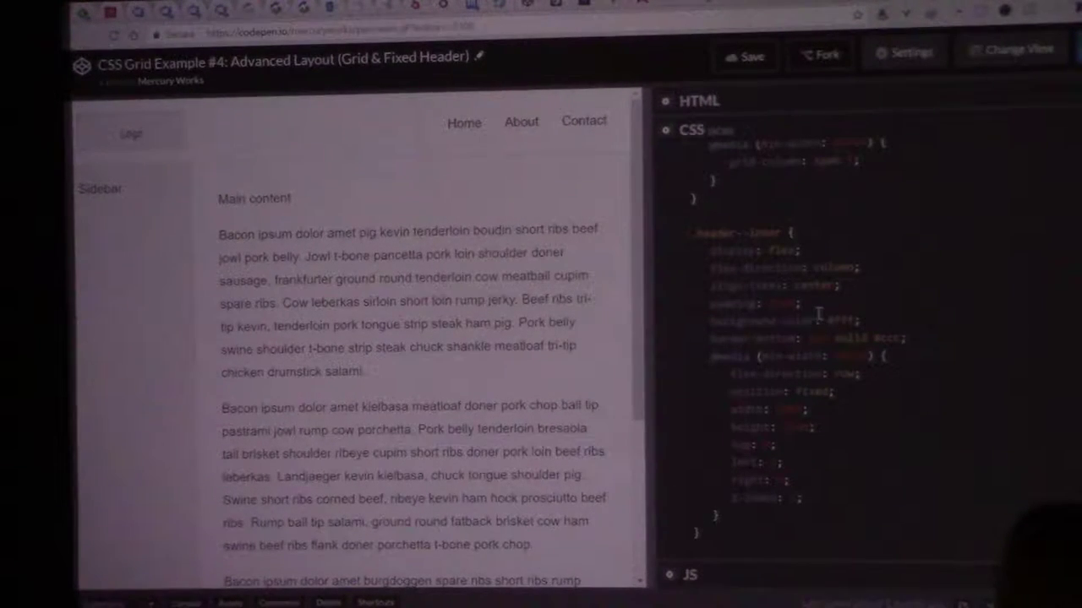
drag(692, 235, 729, 376)
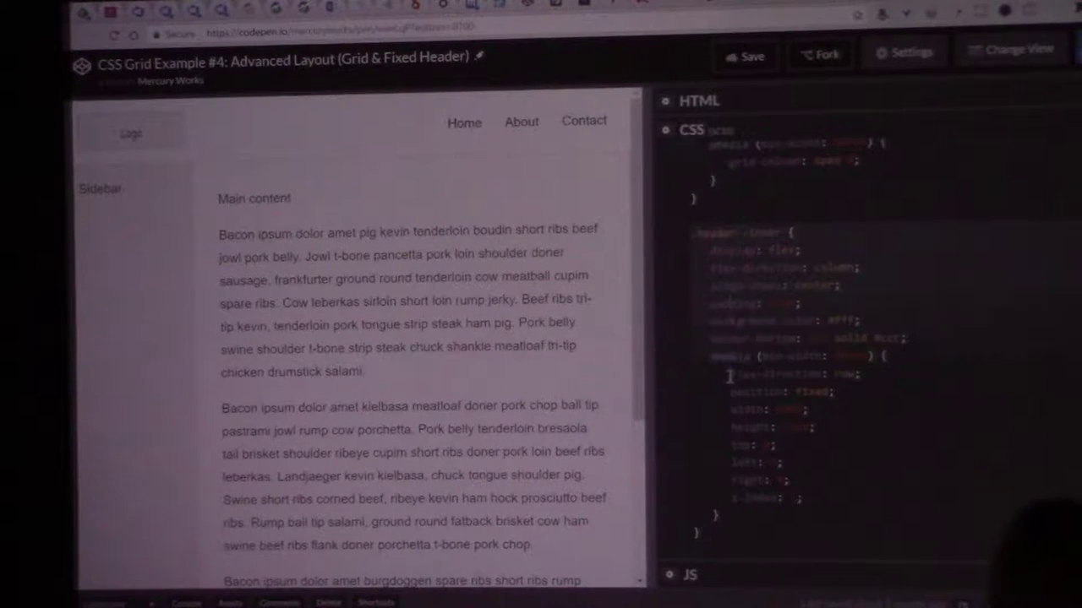
click(770, 462)
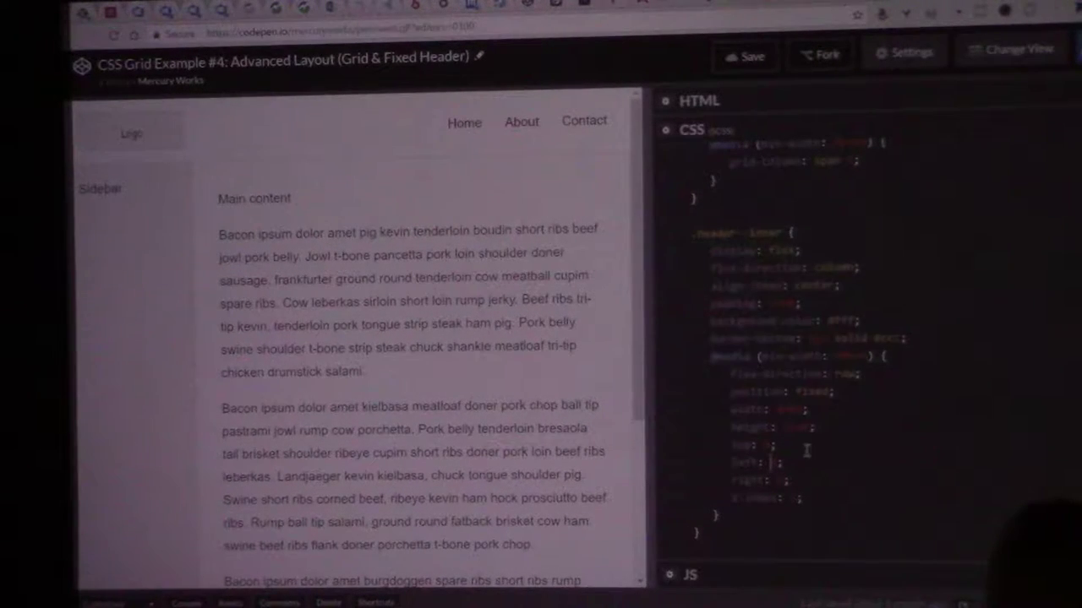
scroll(617, 244, down, 8)
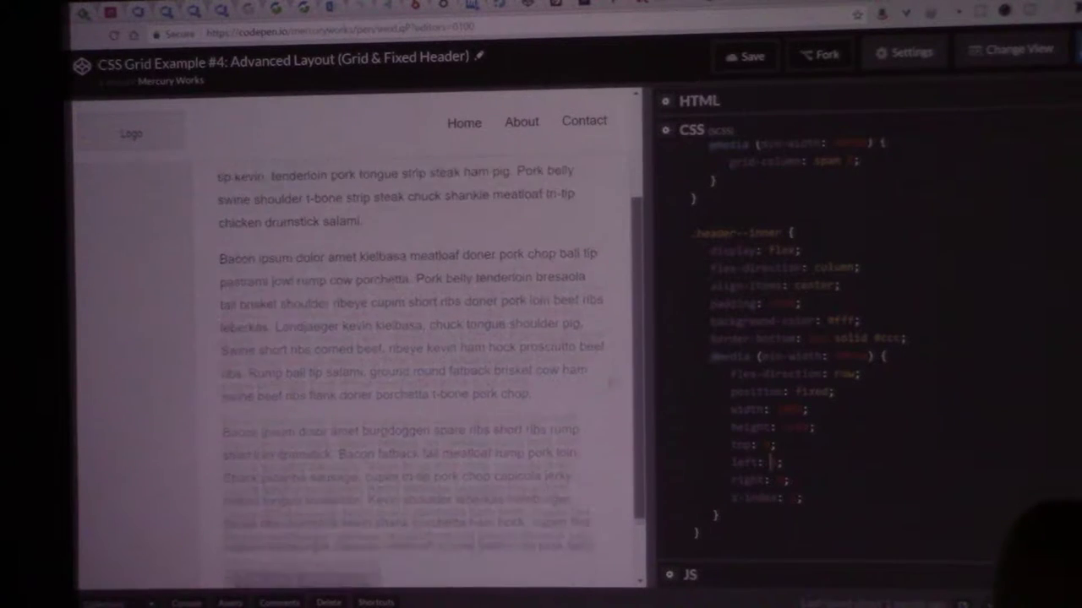
scroll(617, 243, up, 8)
scroll(797, 365, up, 4)
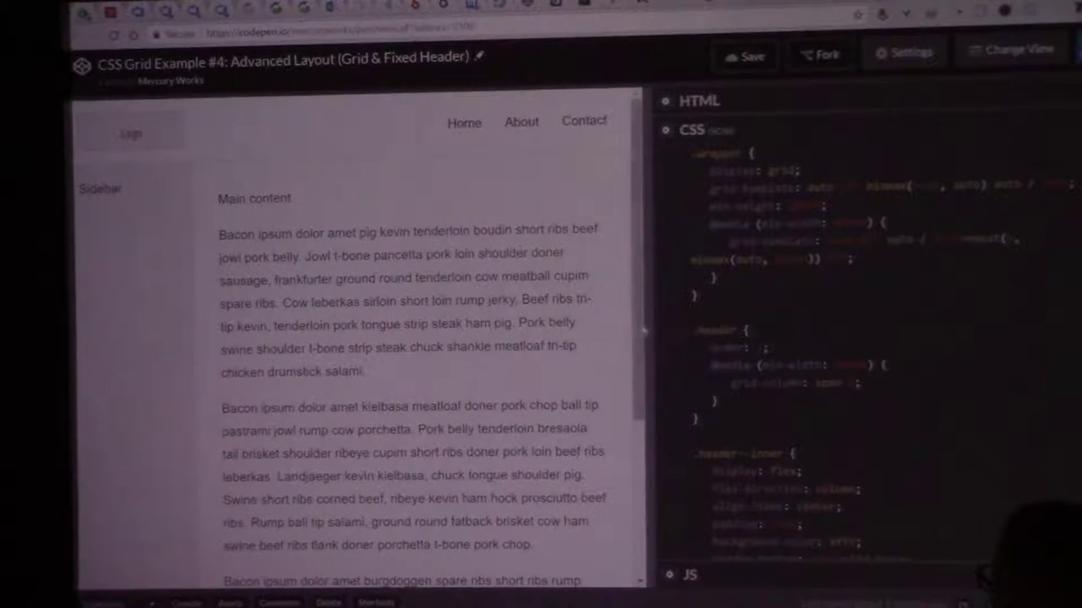
scroll(632, 338, down, 6)
scroll(632, 423, down, 4)
scroll(632, 422, up, 8)
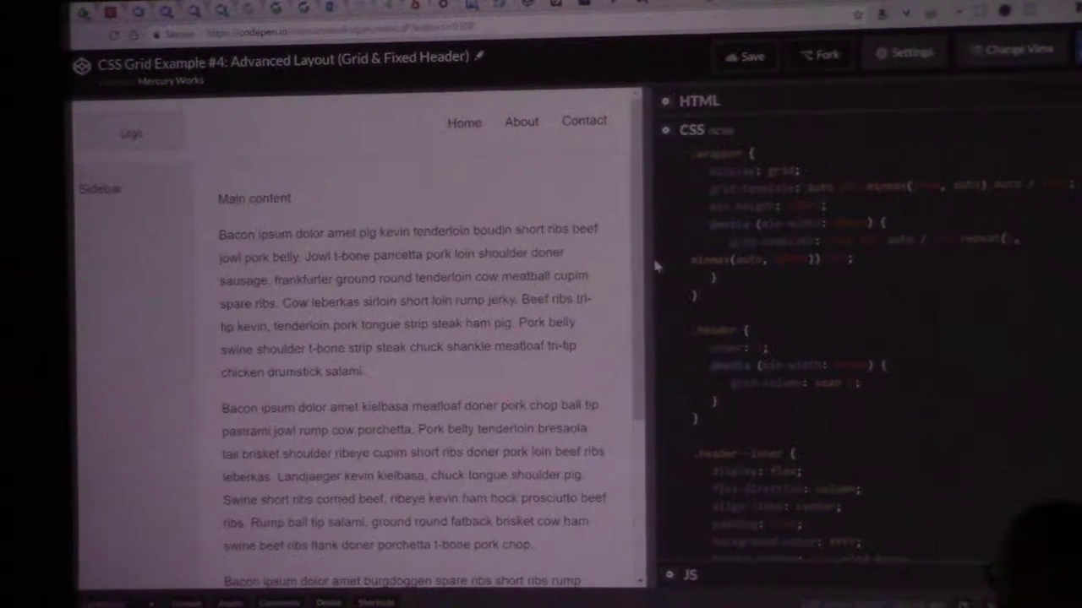
drag(647, 262, 784, 253)
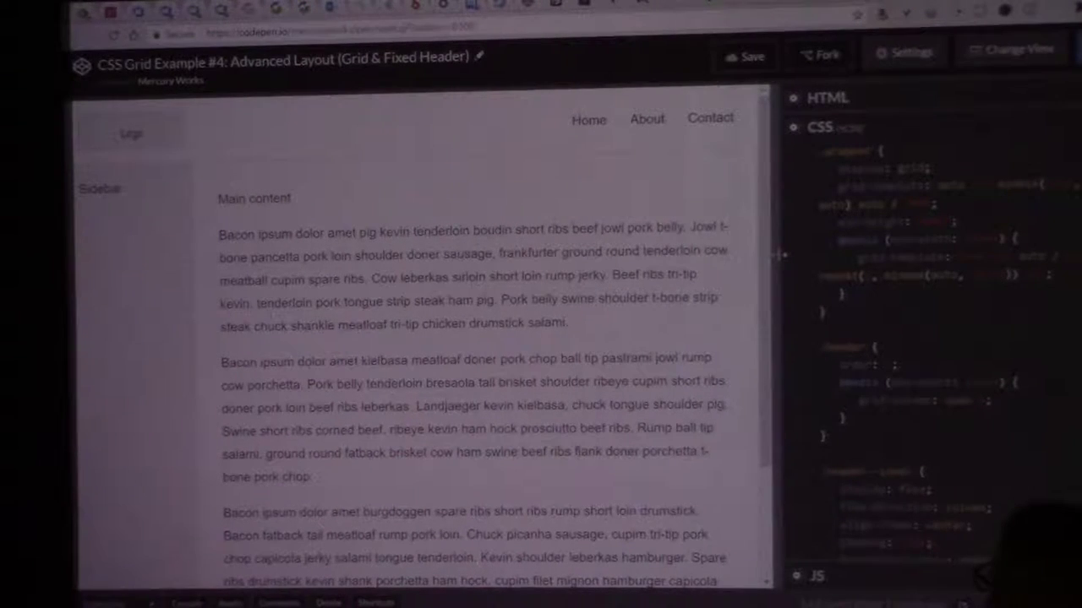
Step: Widen the preview fully, then narrow it until the layout stacks at phone width
drag(779, 253, 1018, 253)
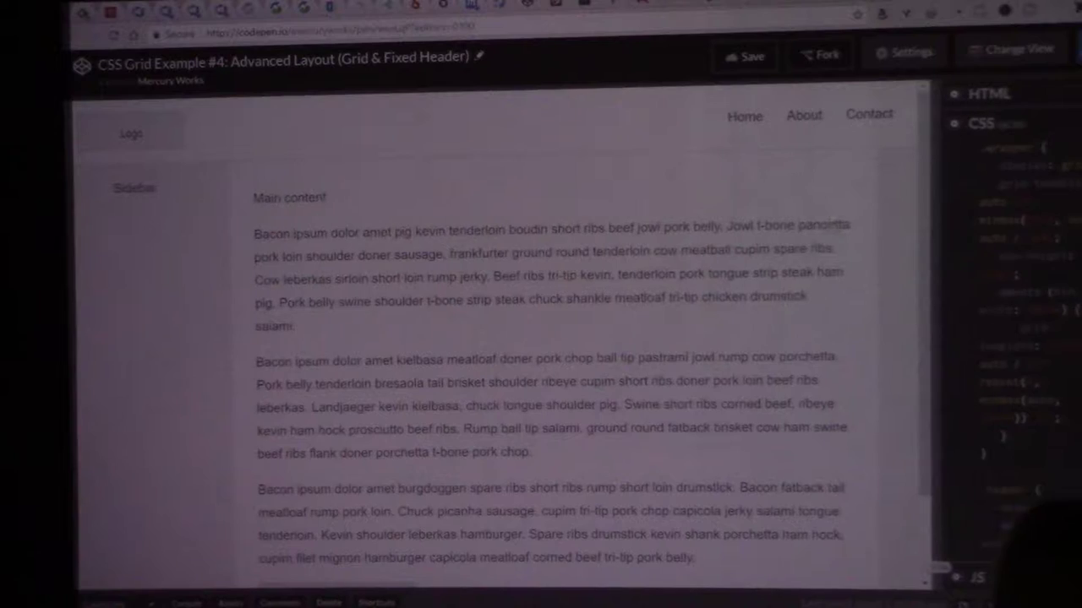
mouse_move(934, 228)
mouse_down()
mouse_move(843, 233)
mouse_move(959, 237)
mouse_up()
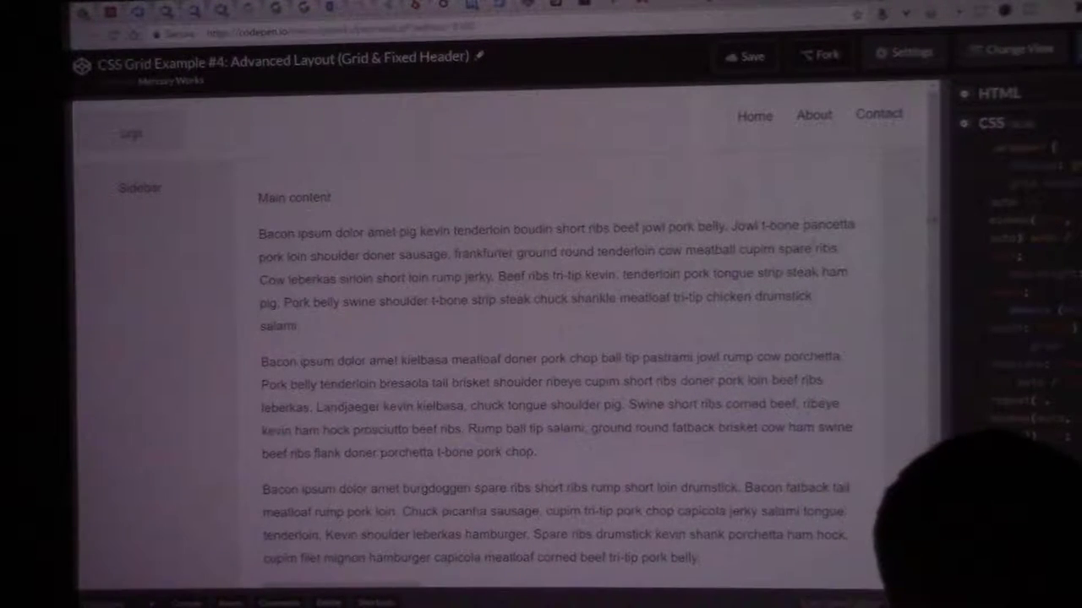
drag(944, 338, 638, 338)
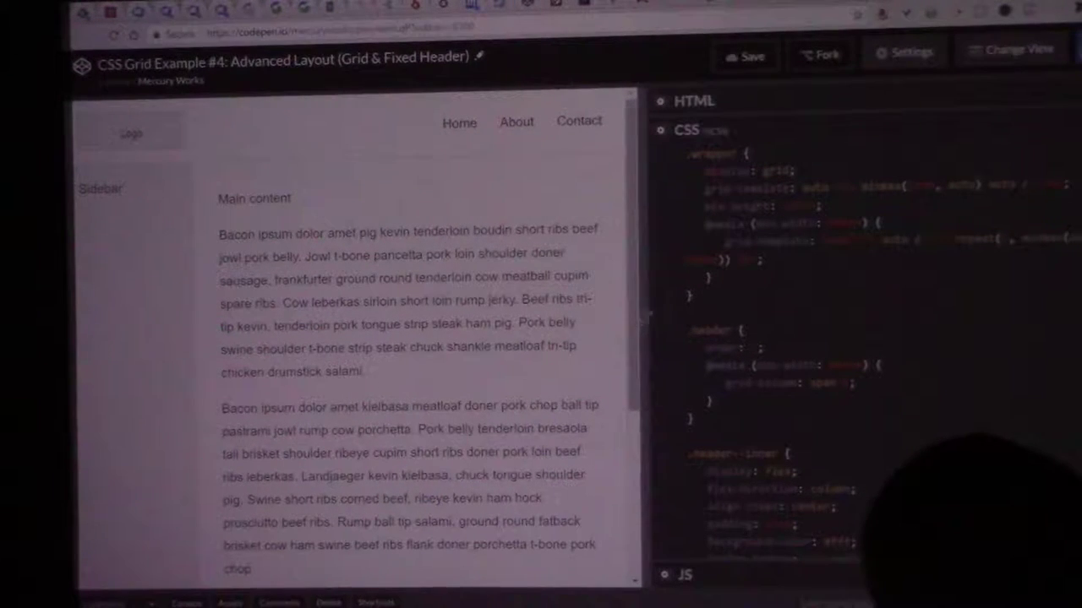
drag(638, 330, 391, 302)
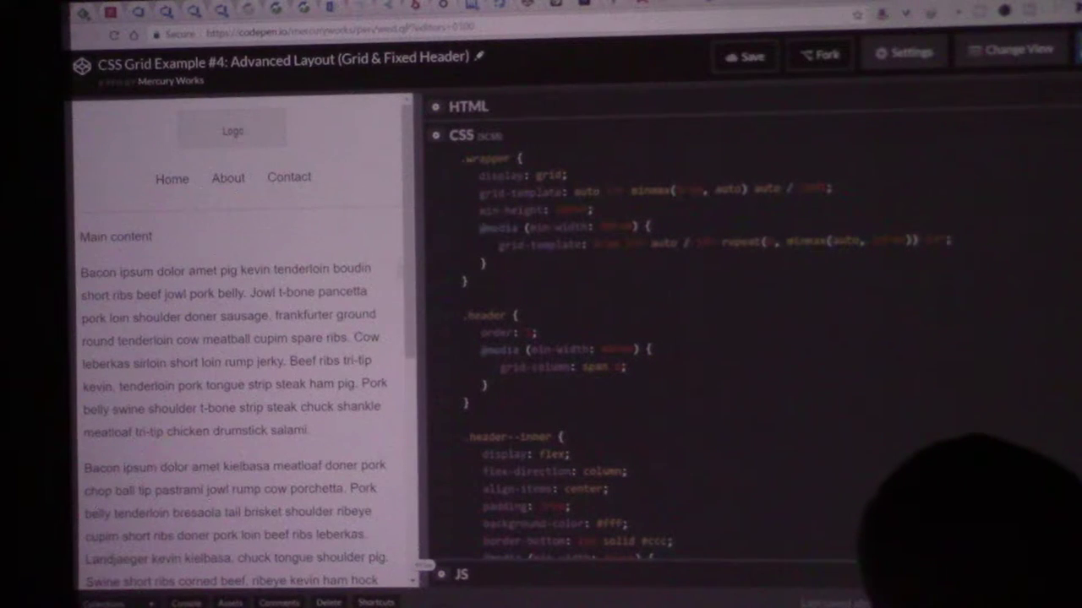
scroll(236, 338, down, 5)
scroll(237, 338, down, 5)
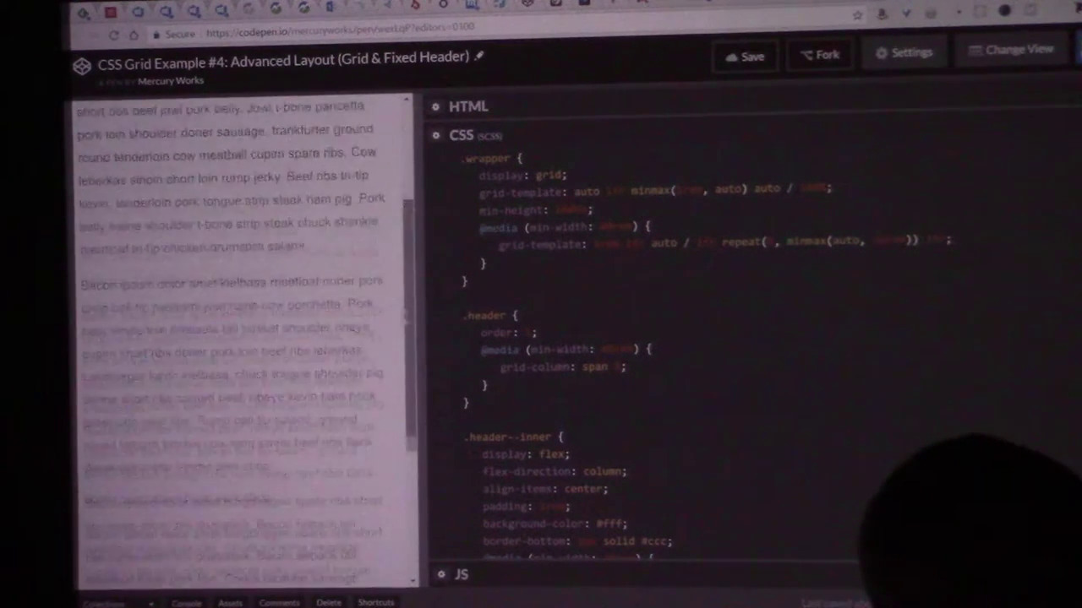
scroll(237, 338, up, 10)
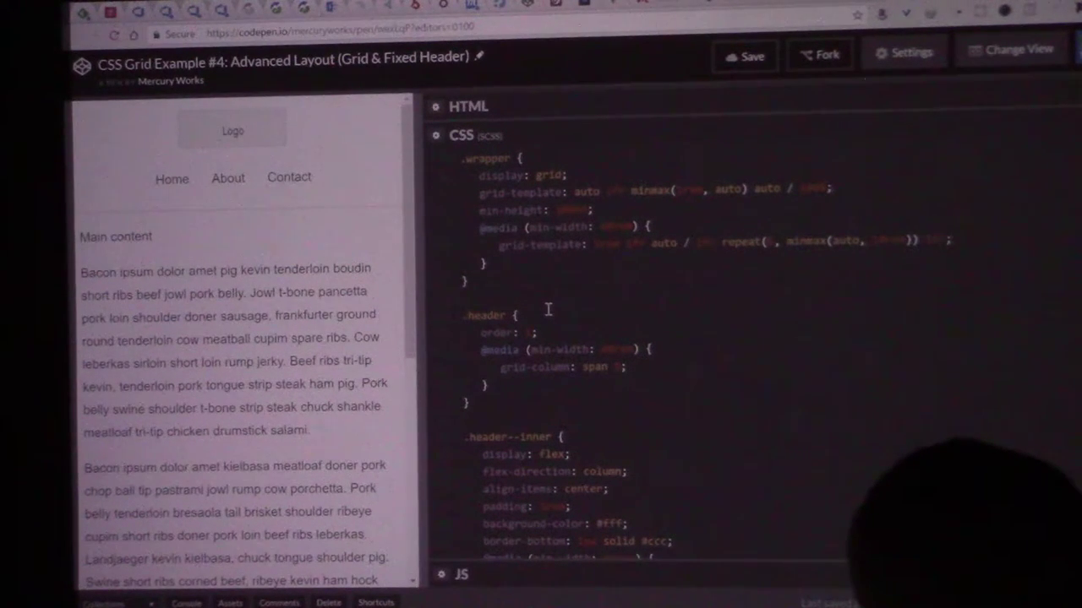
Step: Highlight the .header order declaration, then toggle the preview between mobile and desktop widths
drag(480, 331, 538, 333)
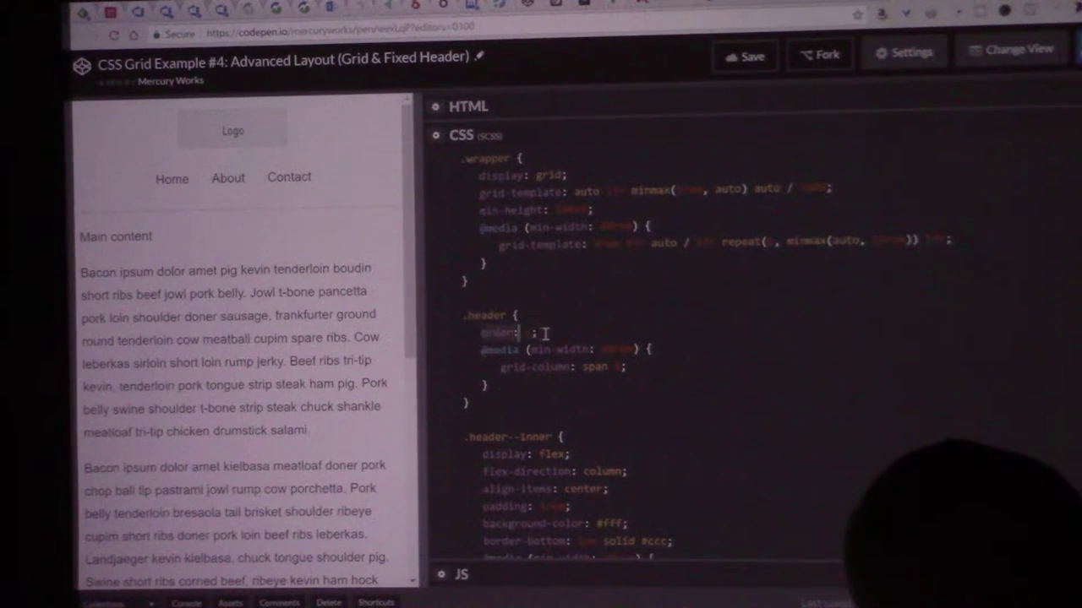
click(594, 328)
text(1)
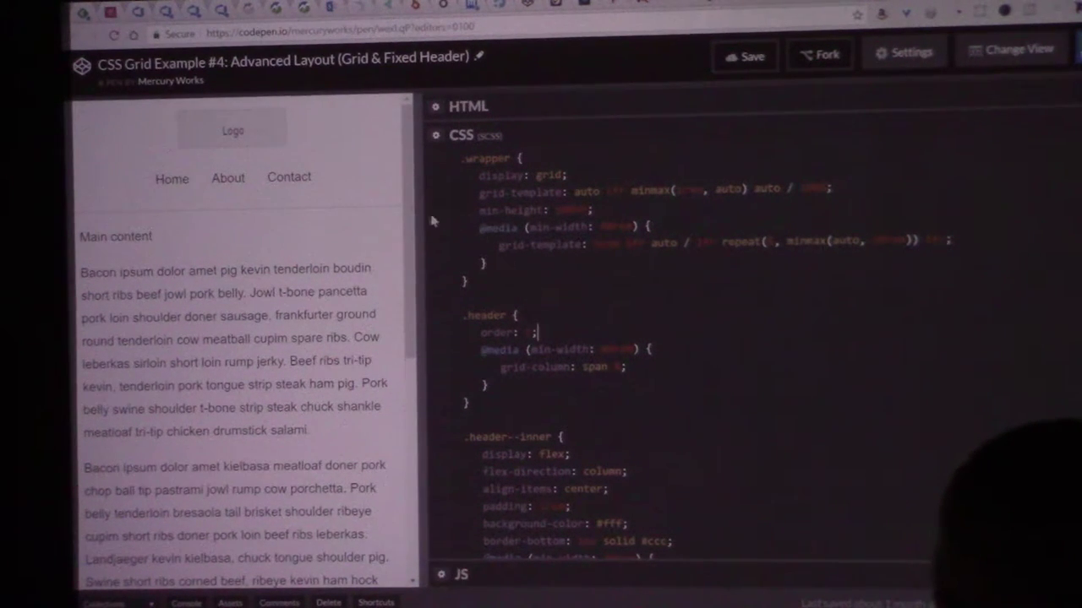
scroll(409, 254, down, 2)
scroll(409, 254, up, 2)
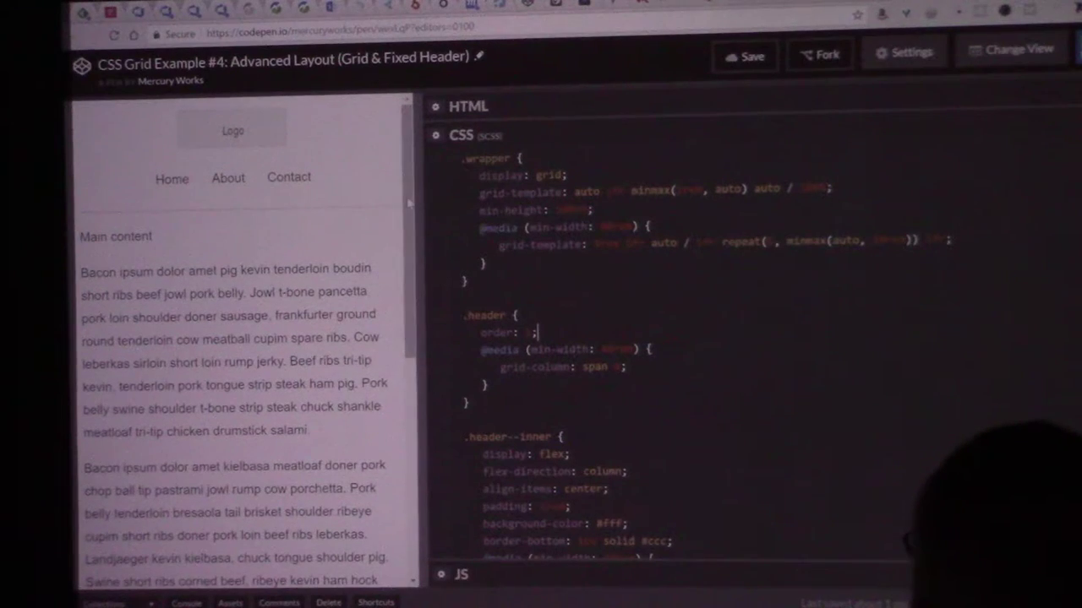
mouse_move(409, 203)
mouse_down()
mouse_move(413, 236)
mouse_move(901, 219)
mouse_up()
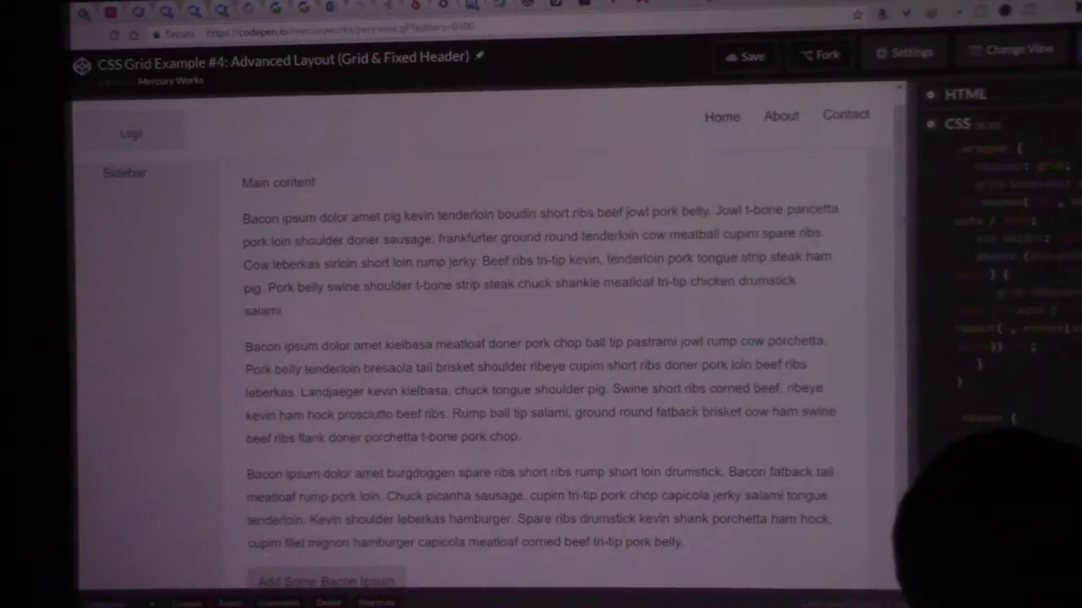
scroll(507, 338, up, 1)
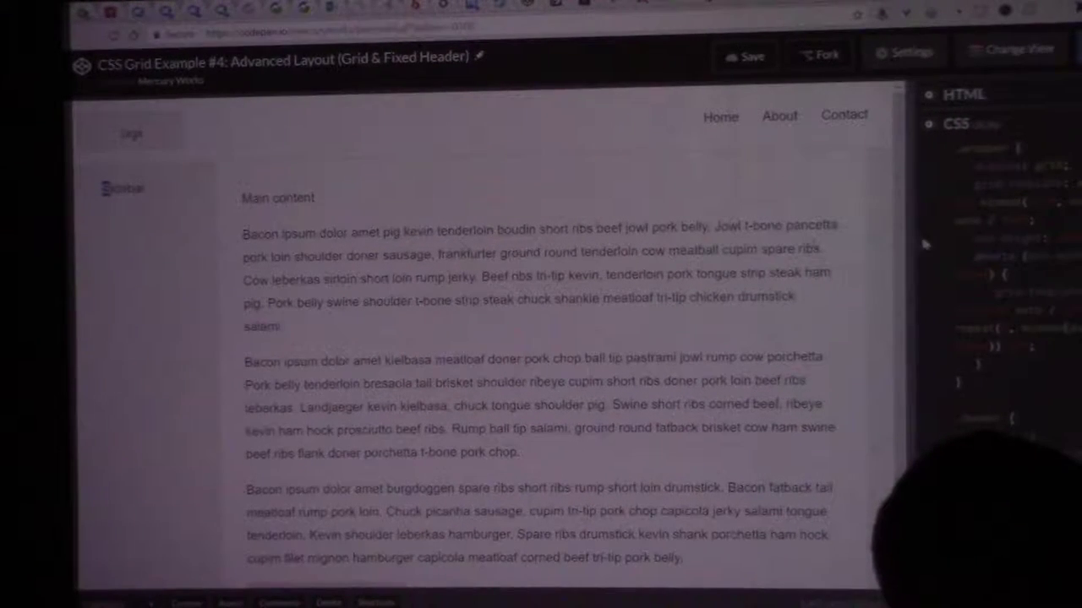
drag(913, 245, 469, 254)
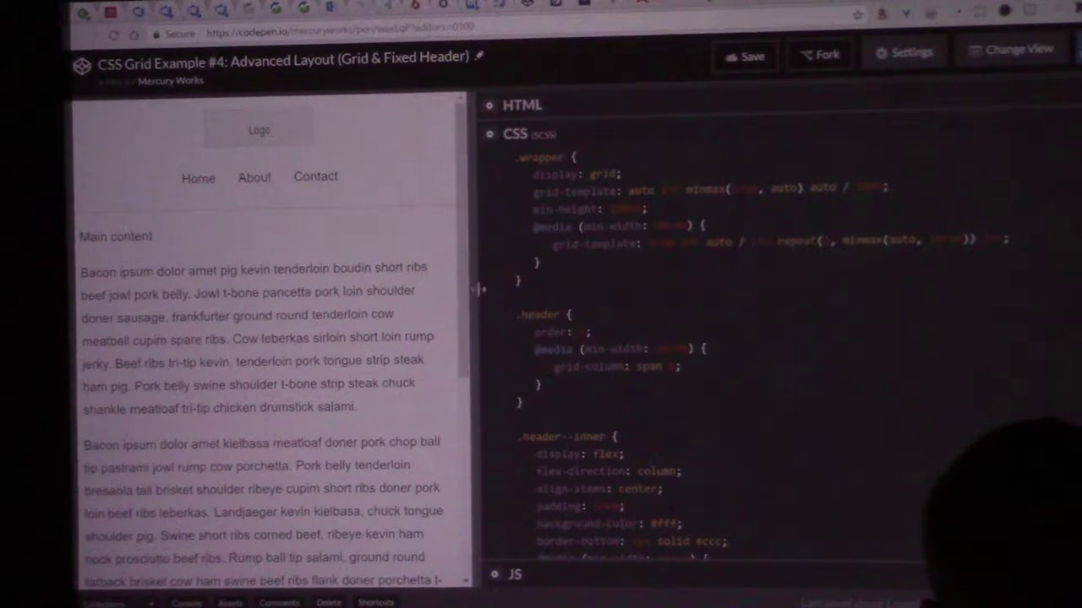
drag(471, 278, 904, 270)
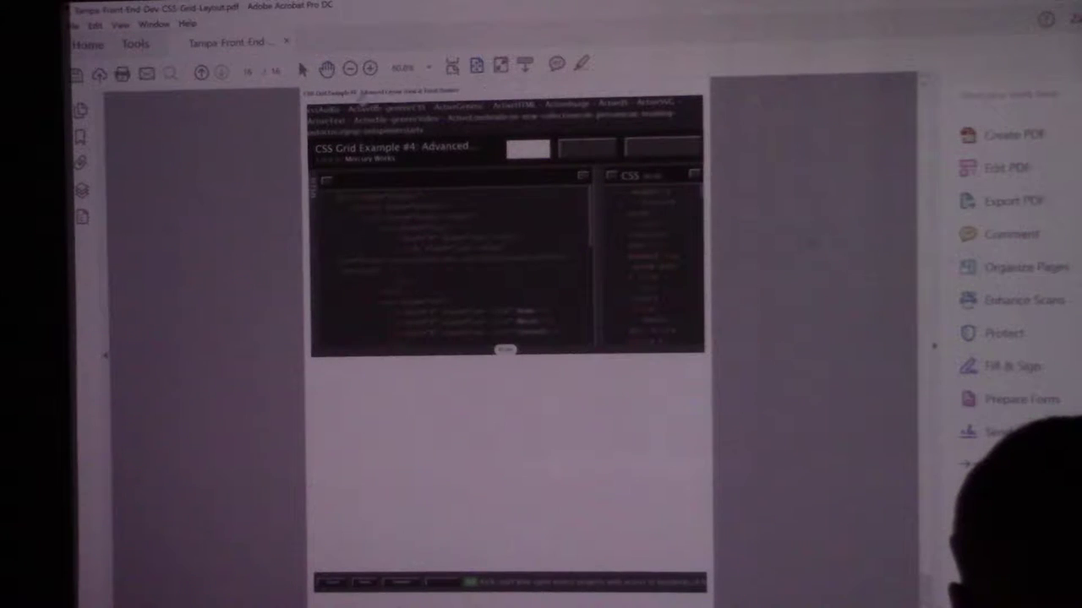
Step: Close the slide deck without saving and reopen it from Recent files
click(287, 43)
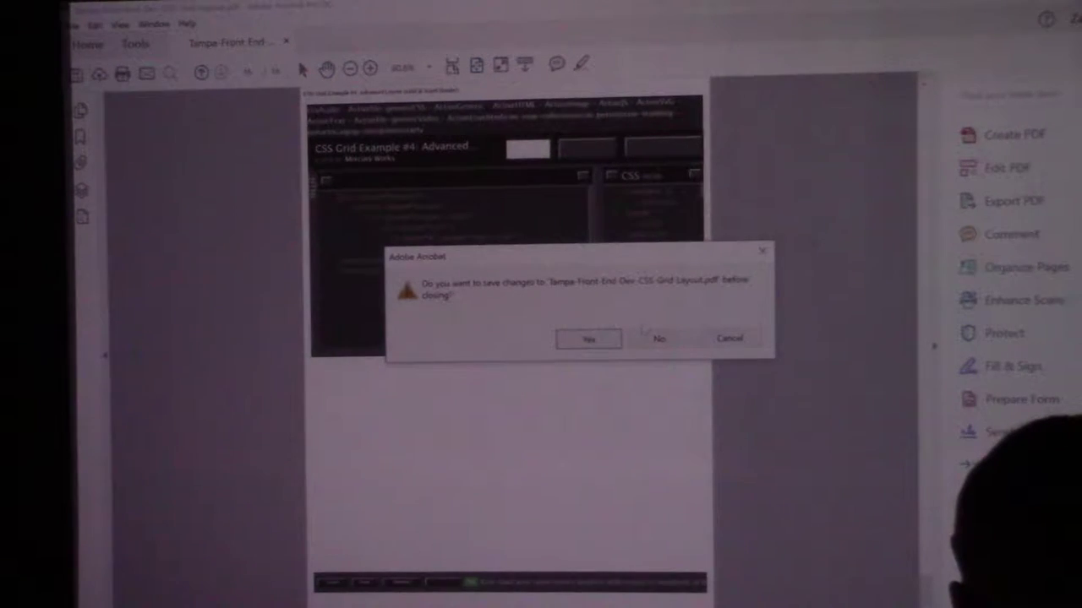
click(658, 338)
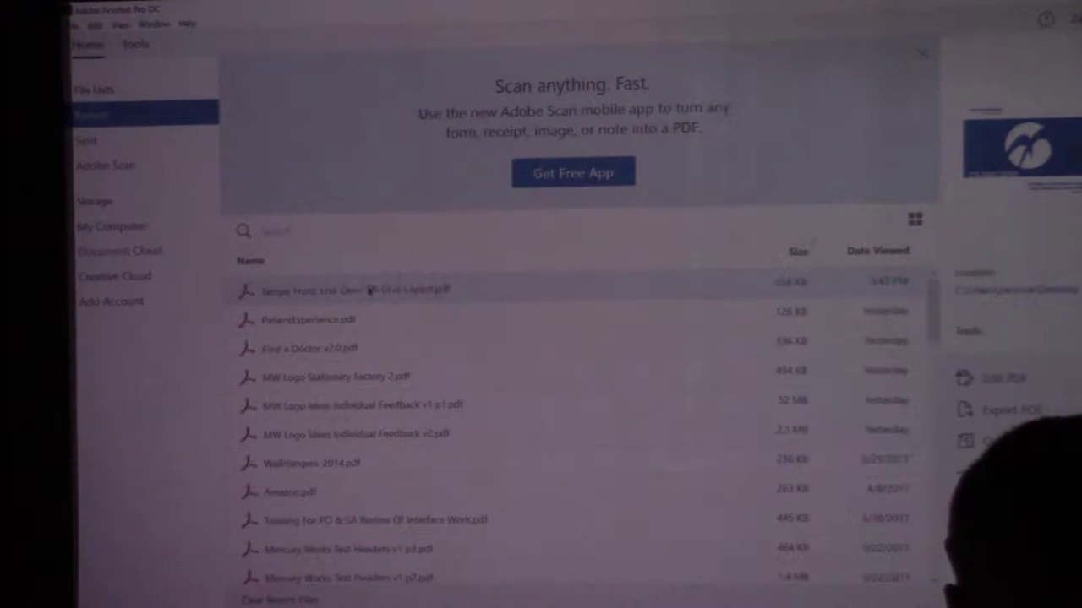
double_click(415, 296)
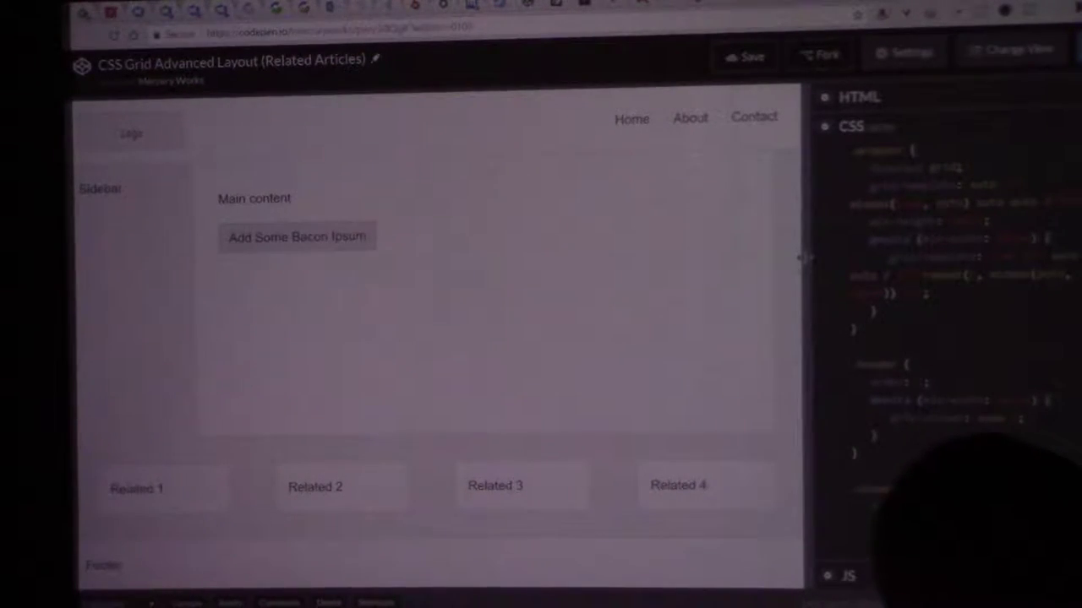
Step: Widen the Related Articles preview and add two Bacon ipsum paragraphs
mouse_move(803, 257)
mouse_down()
mouse_move(878, 279)
mouse_move(942, 279)
mouse_up()
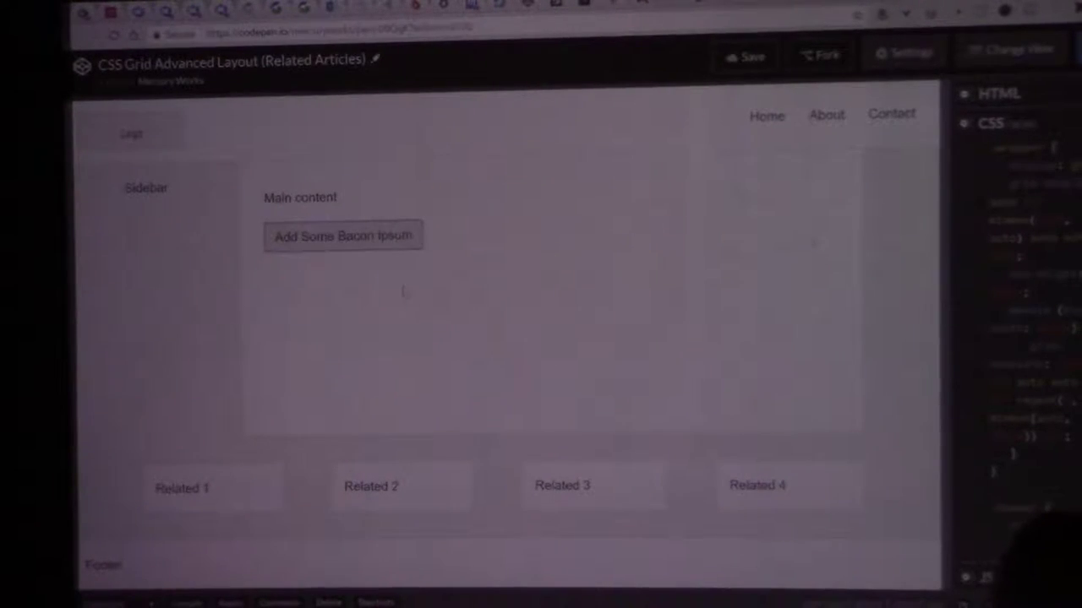
click(372, 245)
click(345, 363)
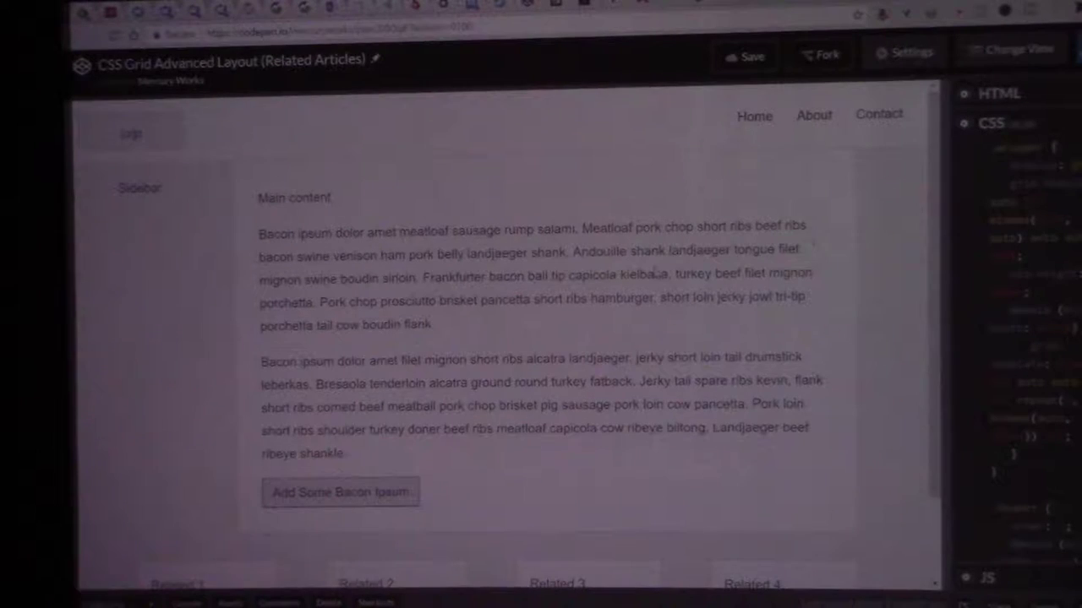
scroll(540, 338, down, 3)
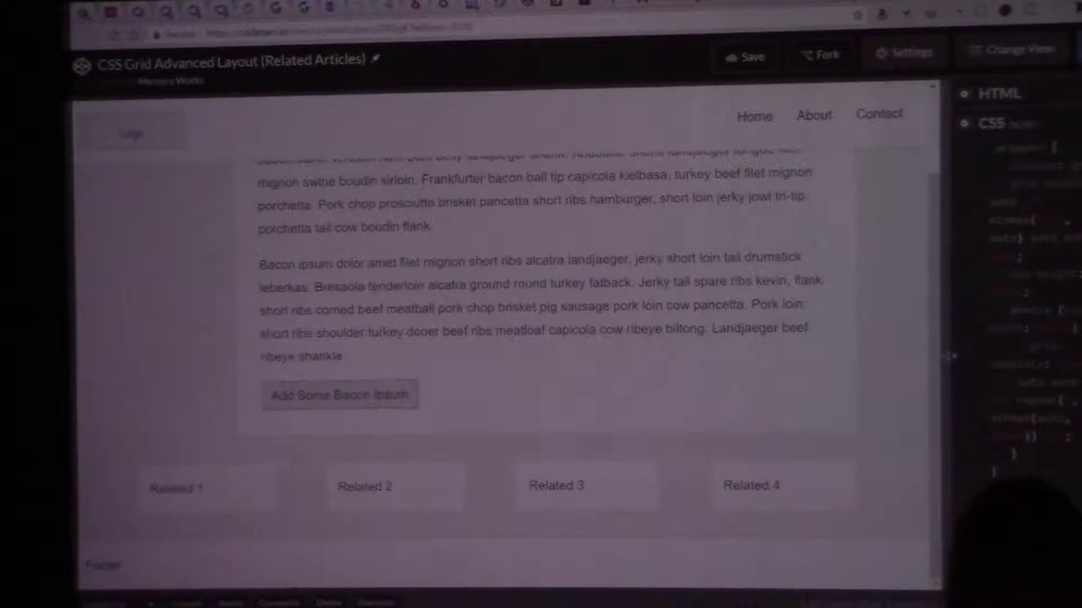
Step: Widen the CSS panel, collapse the preview to one column, then restore multiple columns
drag(929, 338, 583, 338)
scroll(778, 276, down, 5)
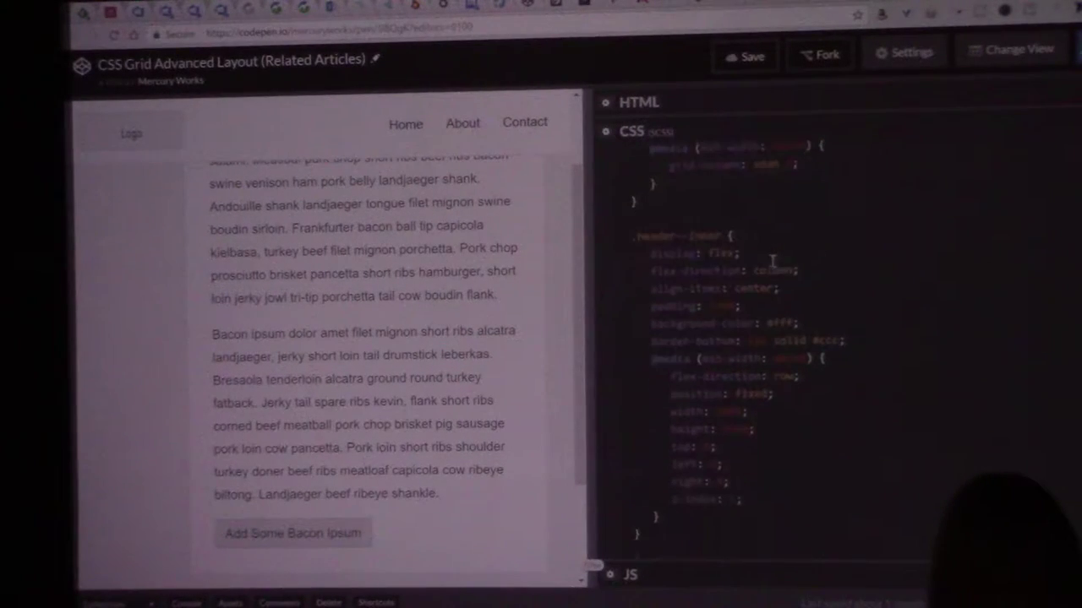
scroll(778, 275, down, 5)
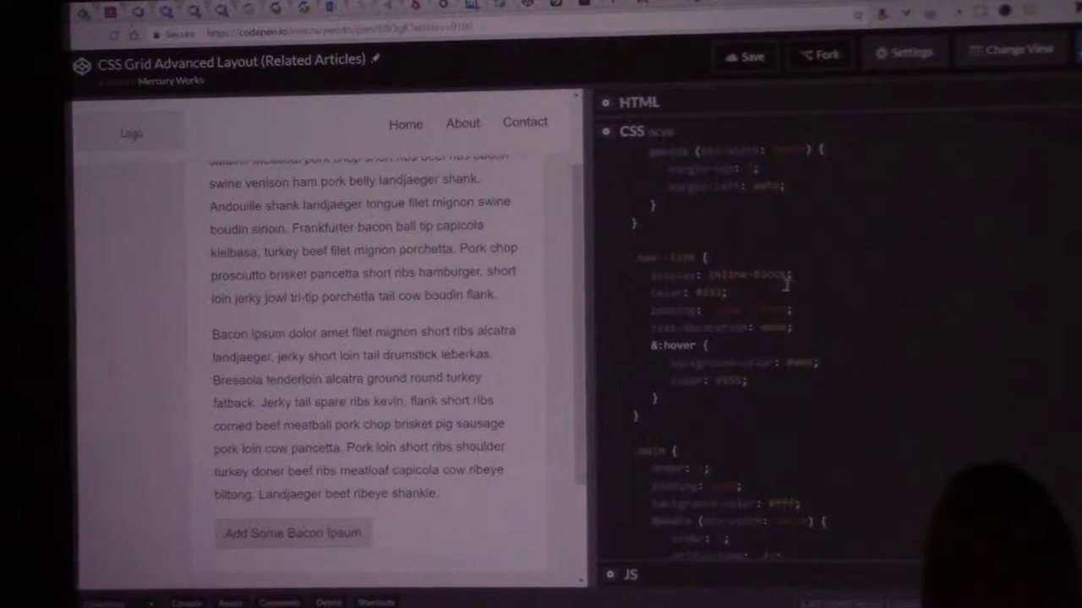
scroll(785, 286, down, 5)
scroll(789, 291, down, 5)
scroll(793, 296, down, 4)
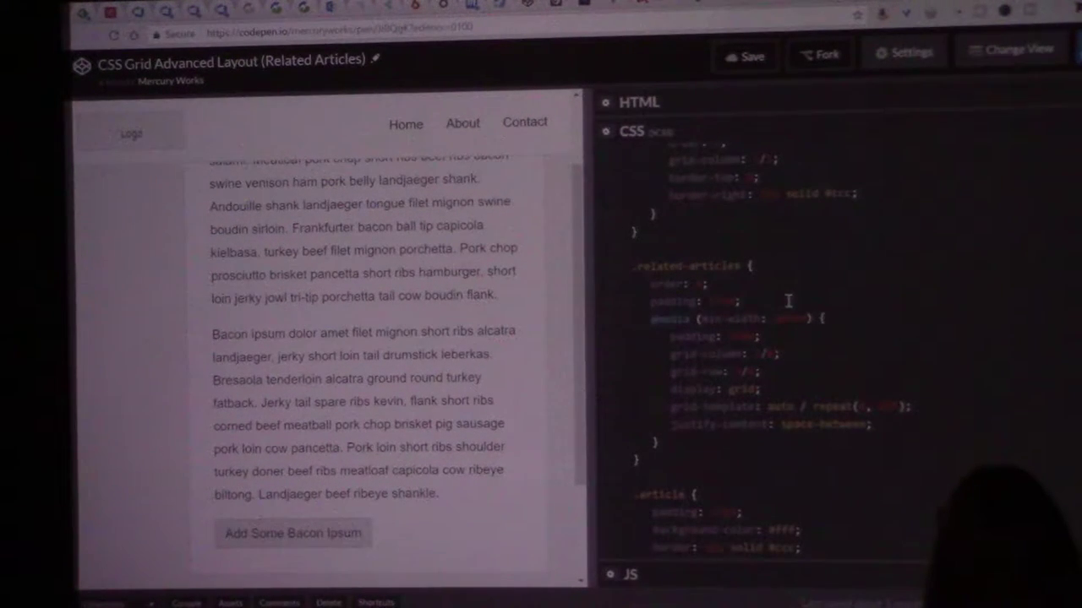
scroll(787, 300, down, 3)
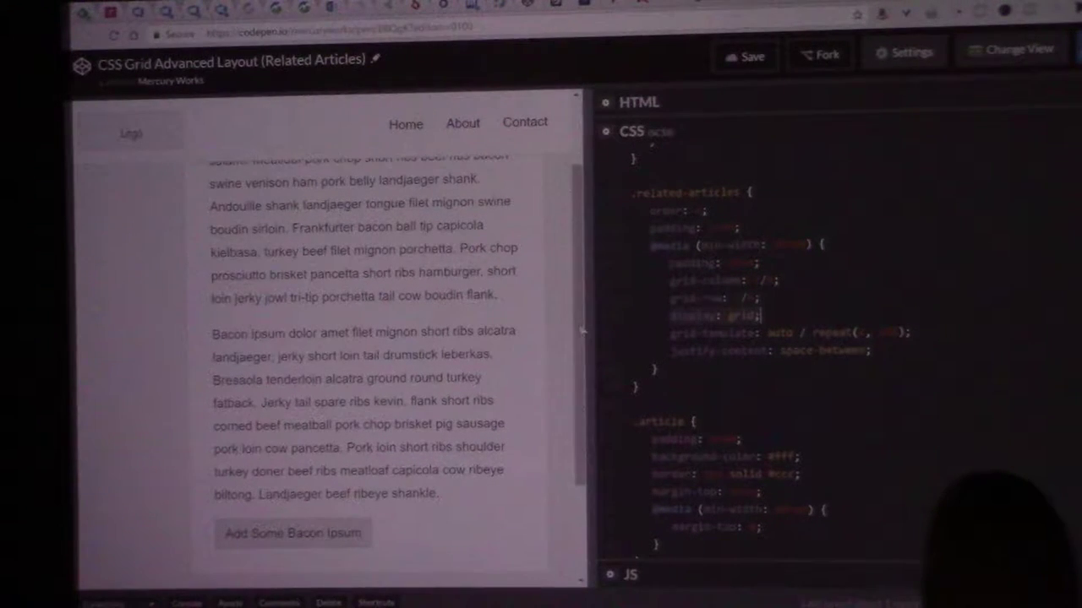
scroll(381, 338, down, 5)
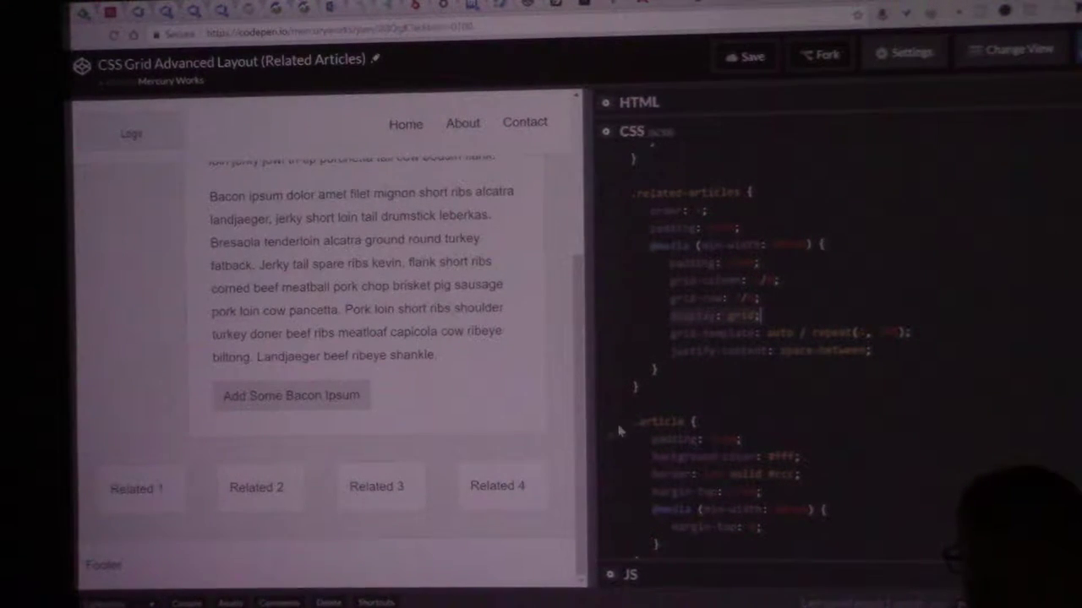
drag(586, 338, 456, 337)
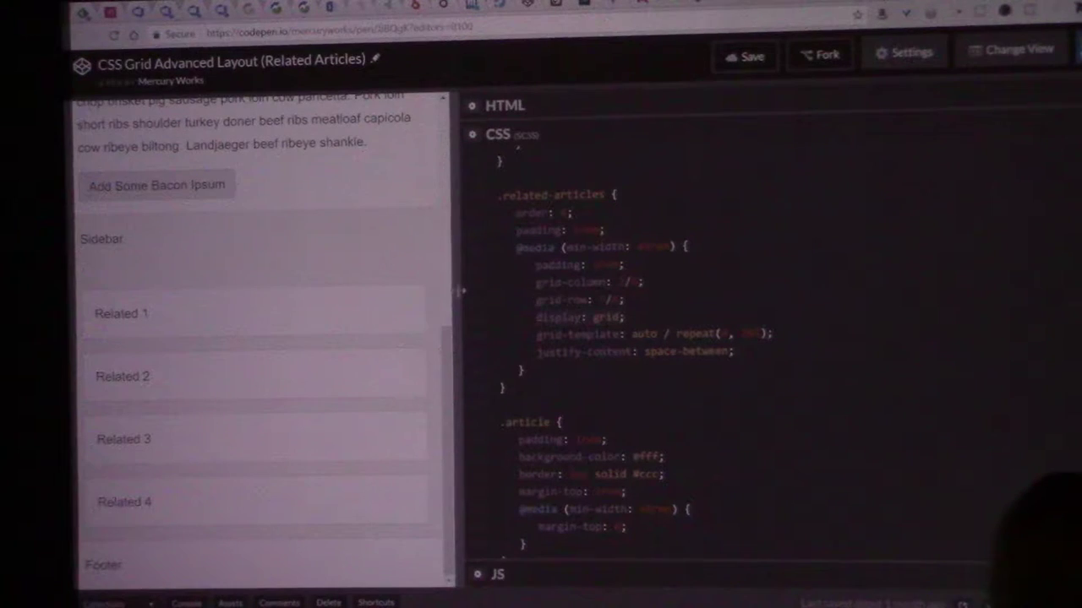
drag(458, 291, 858, 275)
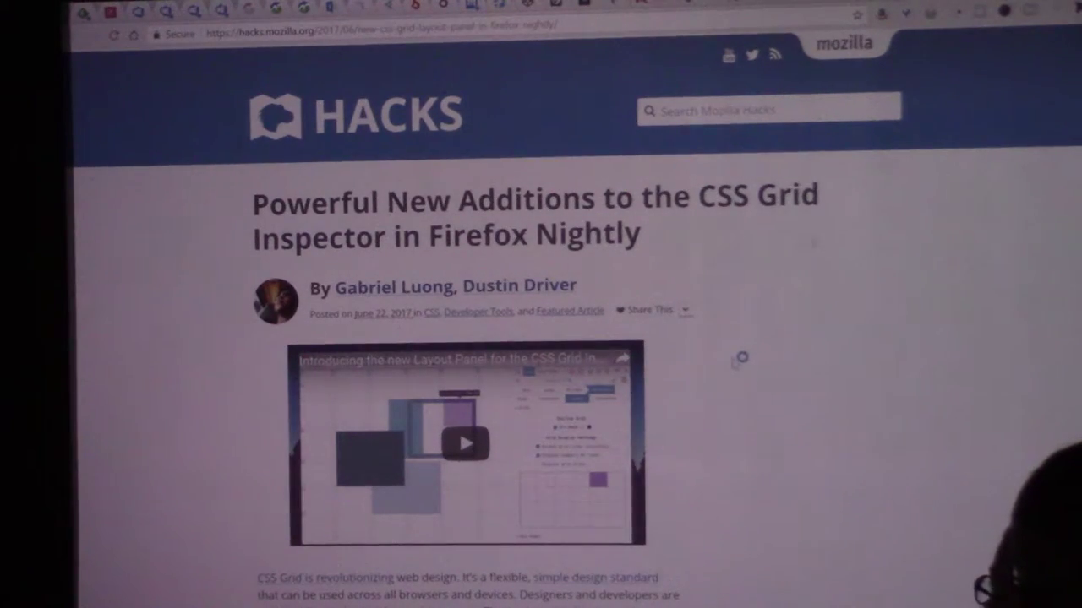
scroll(742, 357, down, 5)
scroll(742, 357, up, 2)
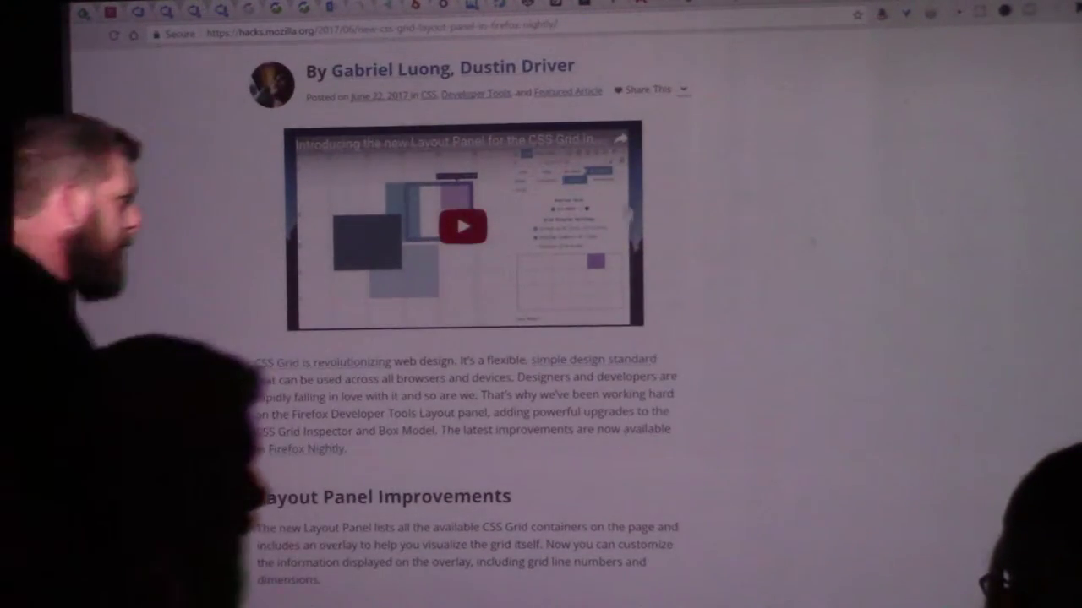
scroll(541, 338, down, 5)
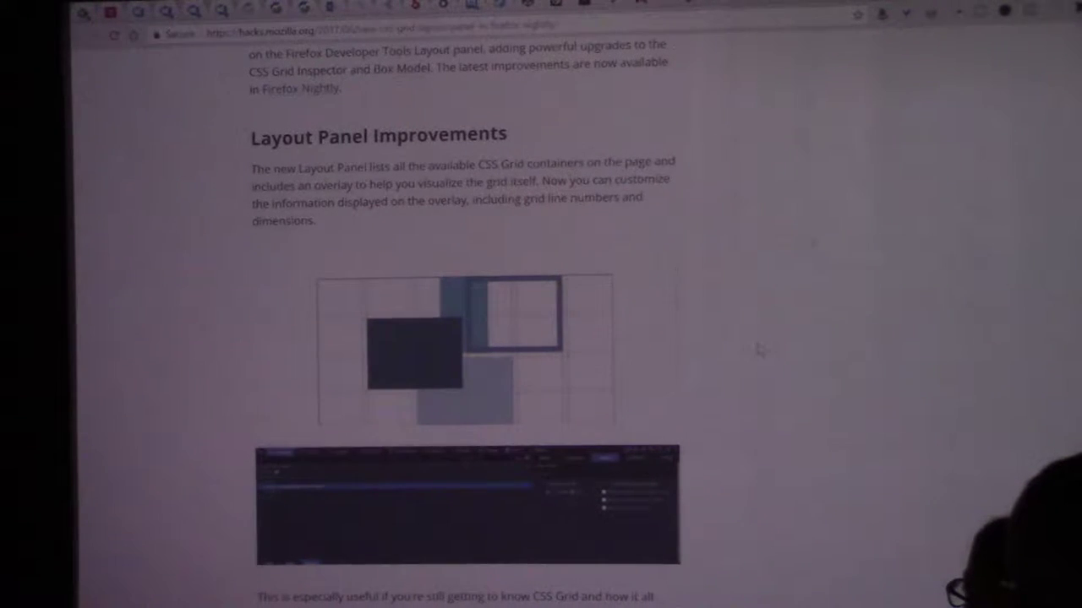
Step: Switch back to the slide deck to reach the Moving to CSS Grid slide
key(alt+Tab)
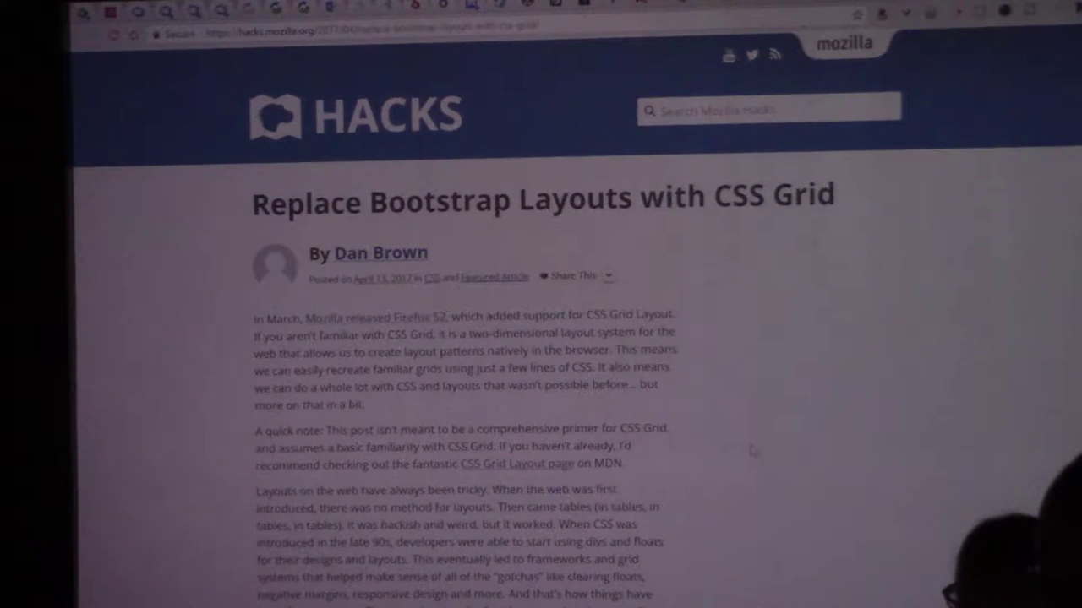
scroll(735, 443, down, 3)
scroll(718, 435, down, 3)
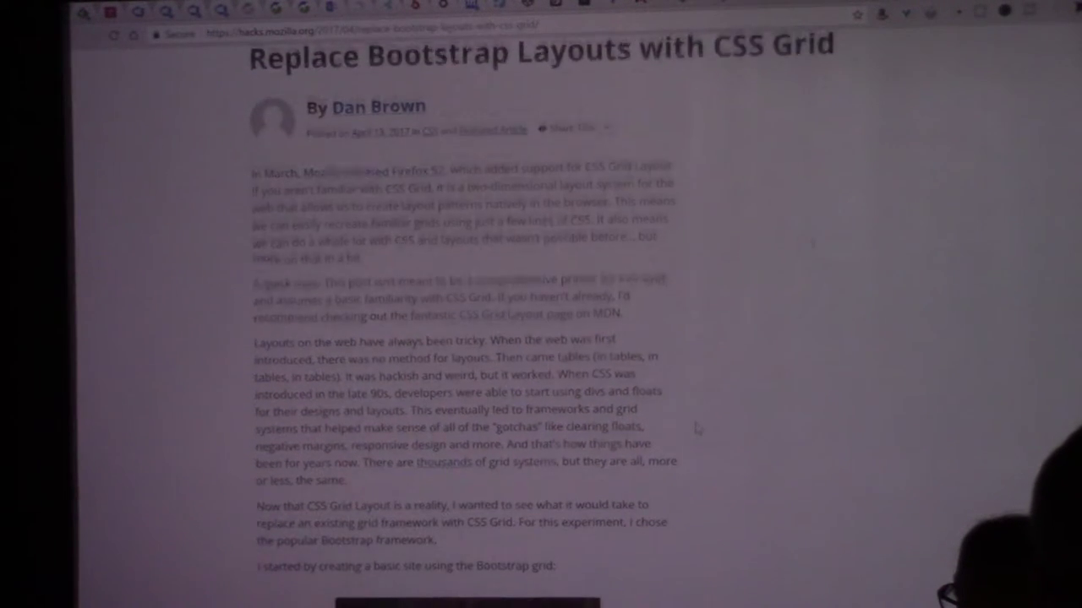
scroll(701, 430, down, 4)
scroll(693, 425, down, 3)
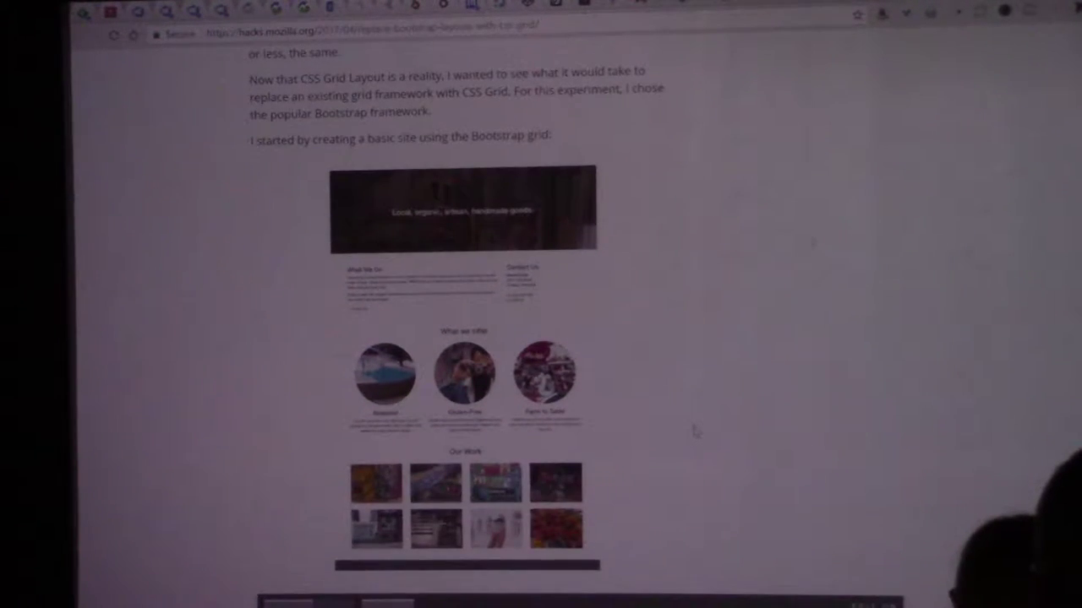
scroll(693, 431, down, 4)
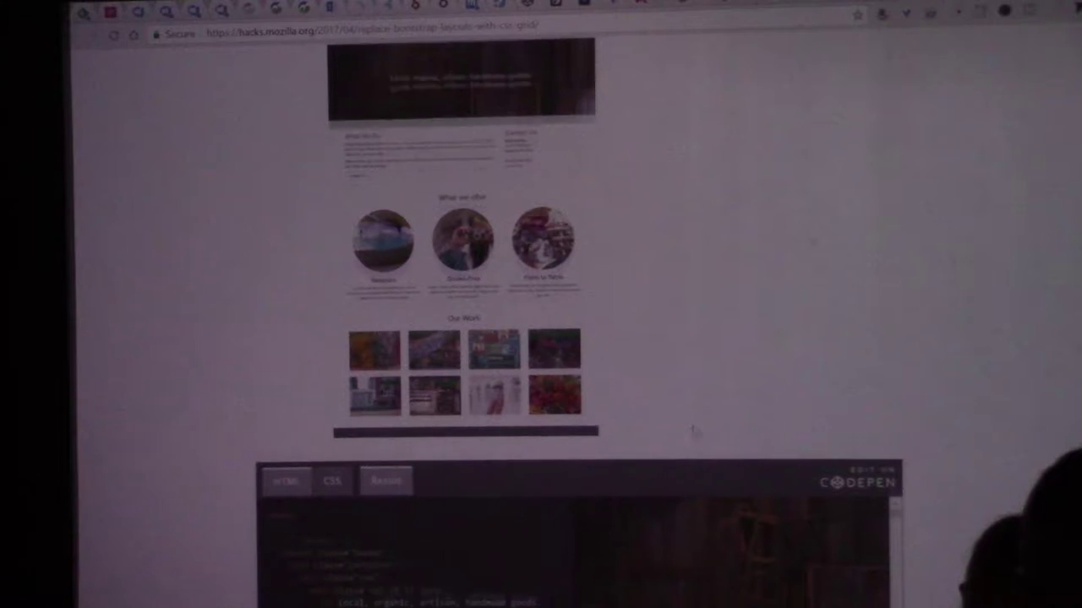
scroll(692, 431, down, 1)
scroll(692, 431, up, 4)
scroll(693, 418, down, 4)
scroll(839, 326, up, 3)
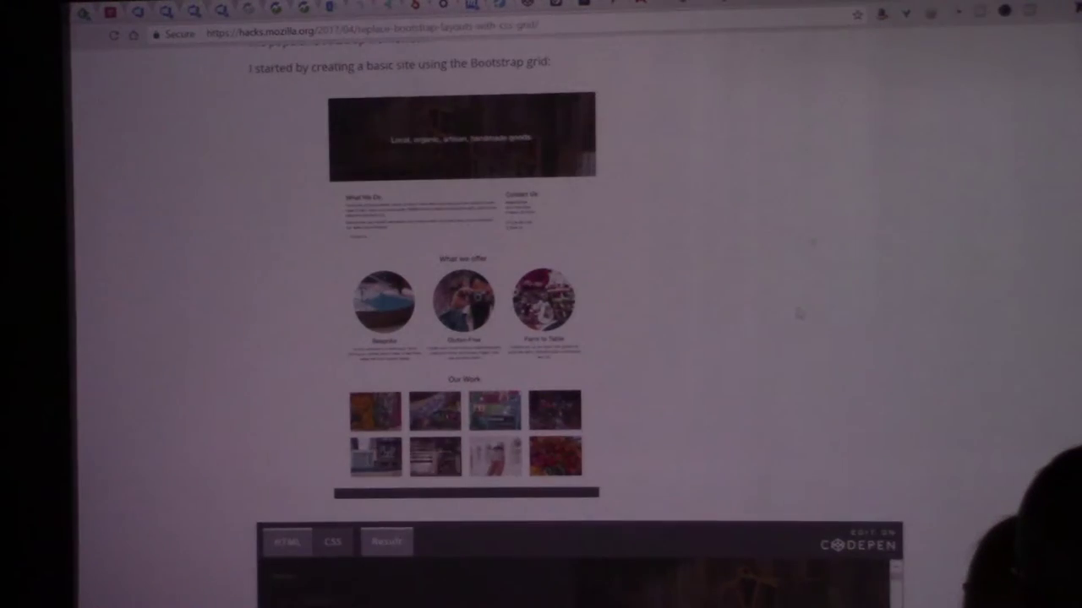
scroll(761, 304, down, 3)
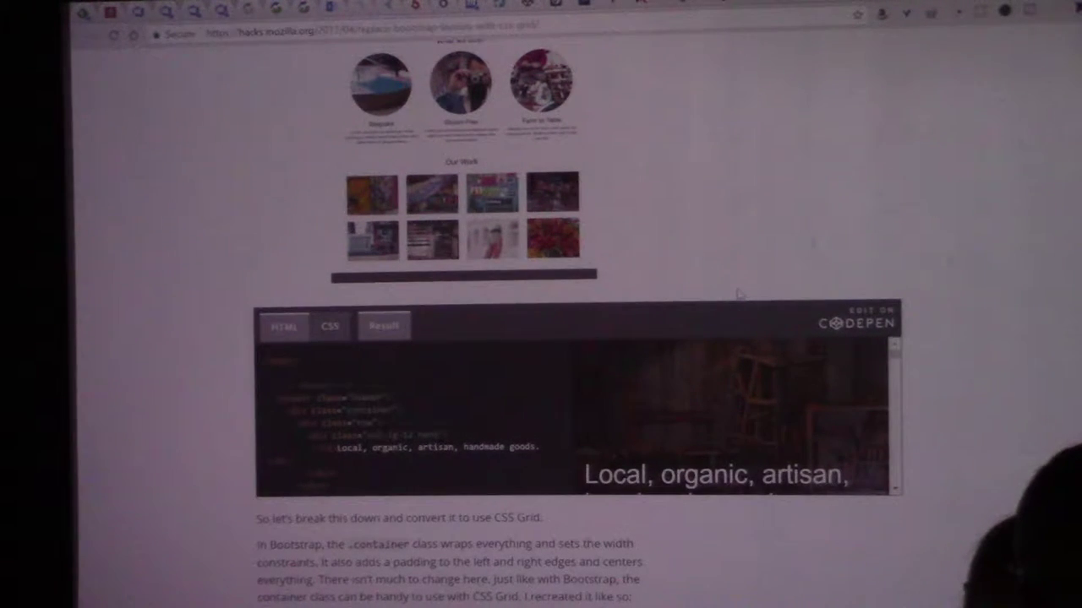
scroll(738, 294, up, 2)
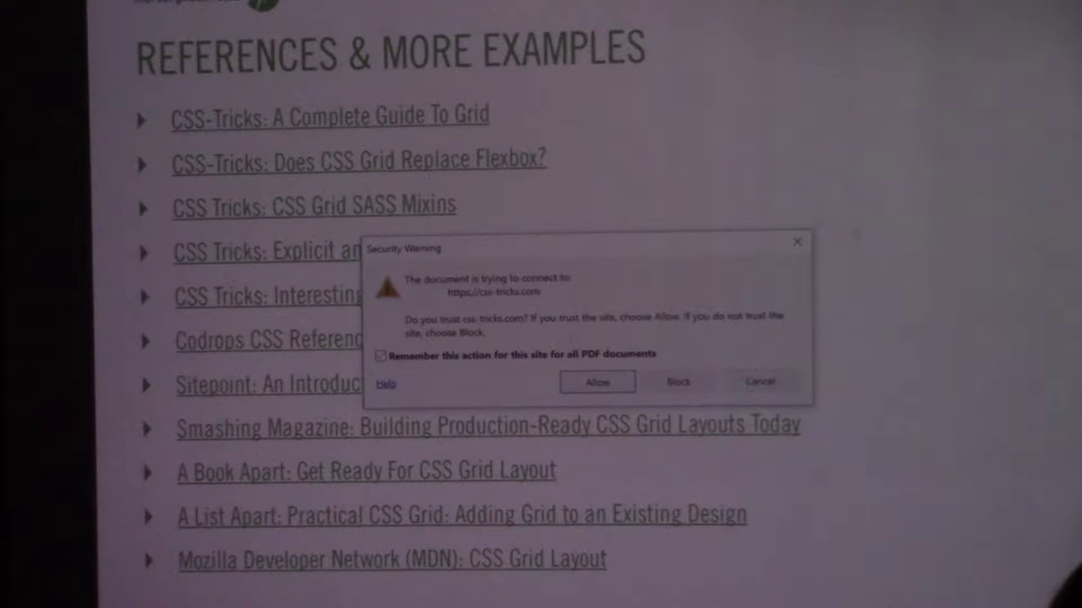
Step: Allow the css-tricks.com connection in Acrobat's Security Warning dialog
click(597, 381)
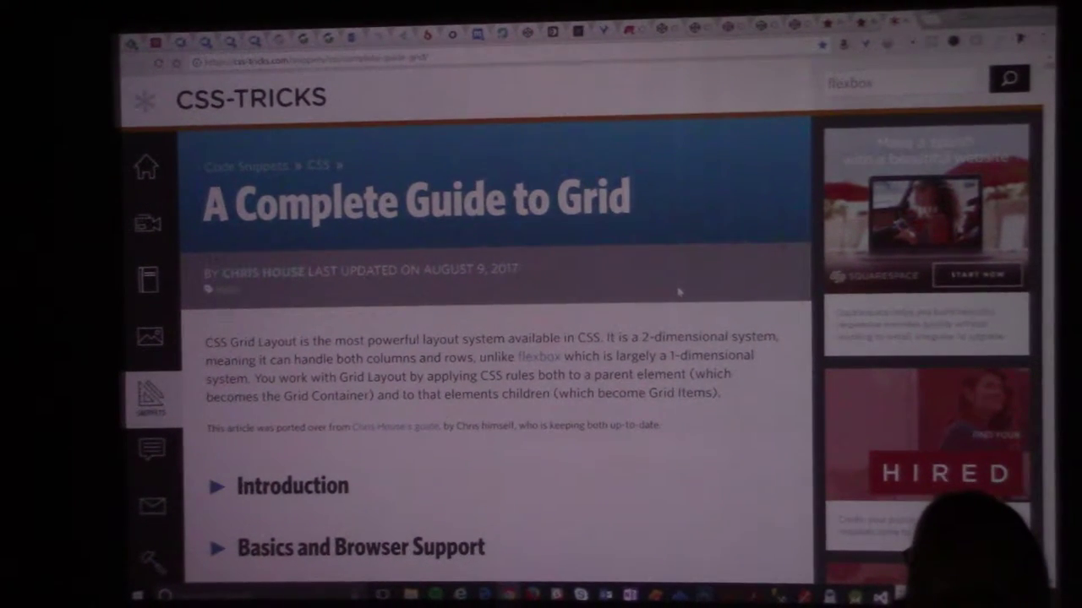
scroll(649, 361, down, 3)
scroll(592, 380, down, 3)
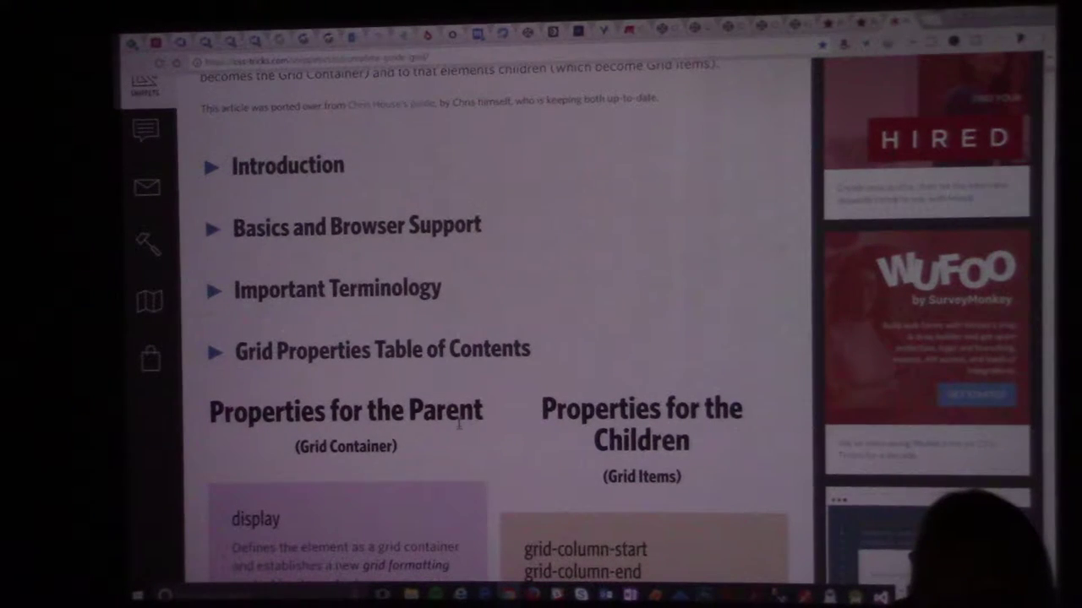
scroll(466, 425, down, 3)
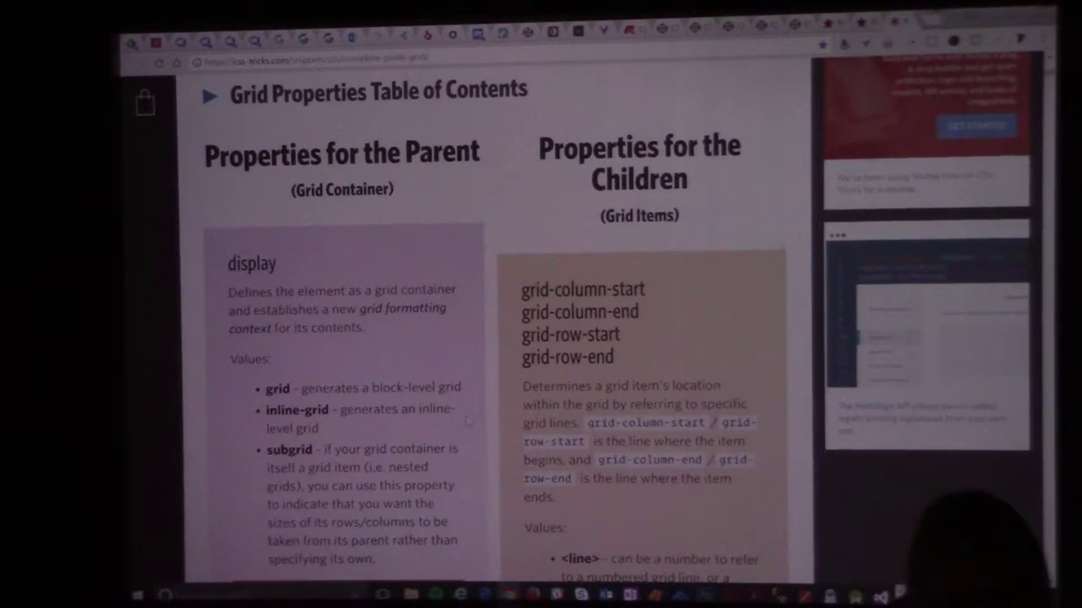
scroll(466, 420, down, 3)
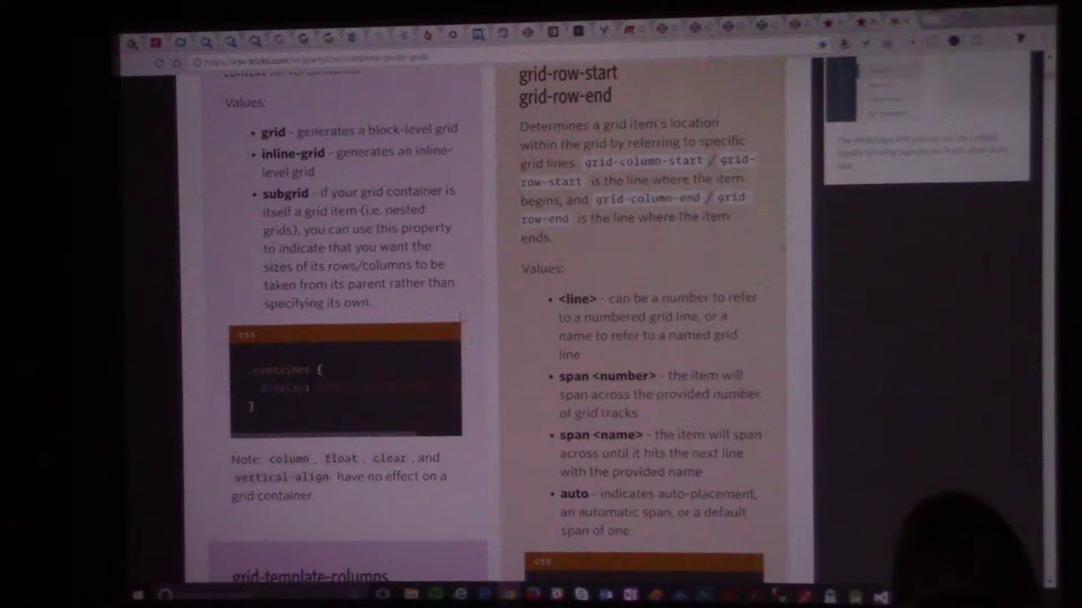
scroll(465, 422, down, 3)
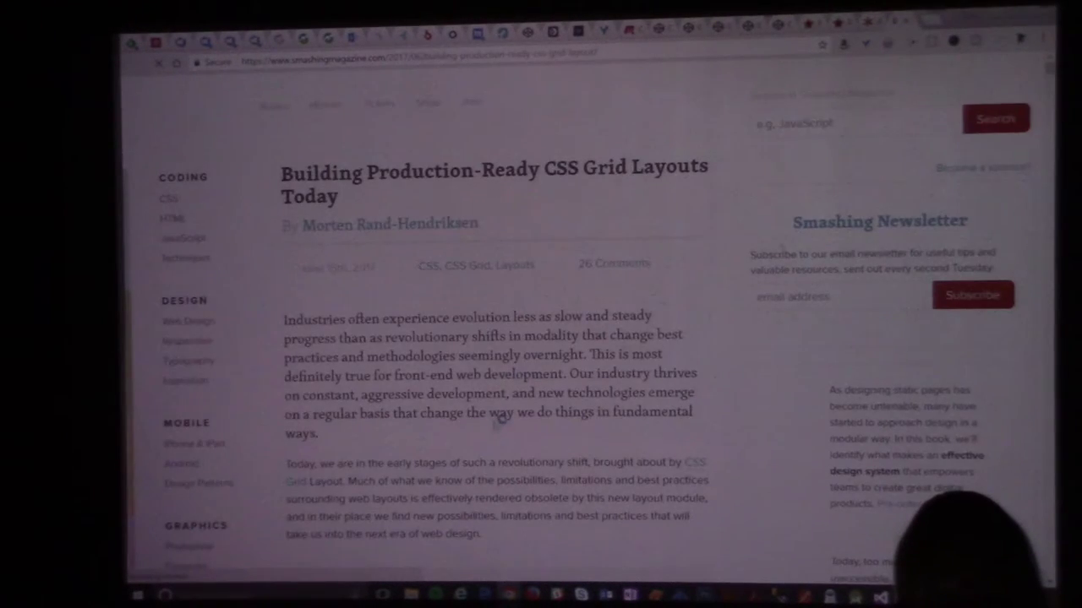
scroll(501, 417, down, 10)
scroll(501, 418, down, 5)
scroll(507, 389, up, 2)
scroll(519, 380, up, 3)
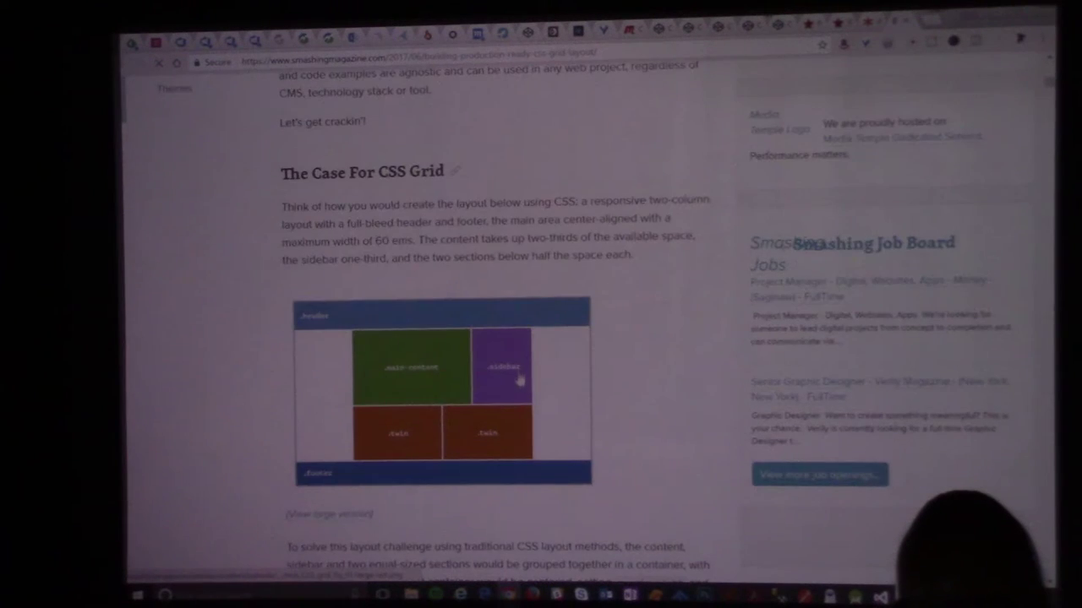
scroll(518, 380, down, 1)
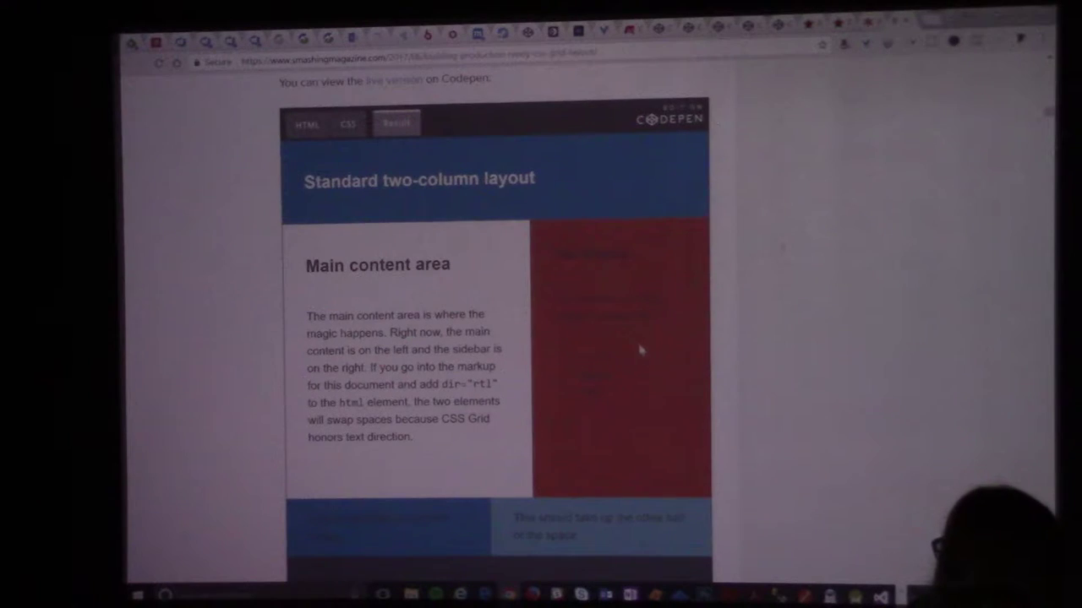
Step: Switch from the Smashing Magazine article back to the references slide
key(alt+Tab)
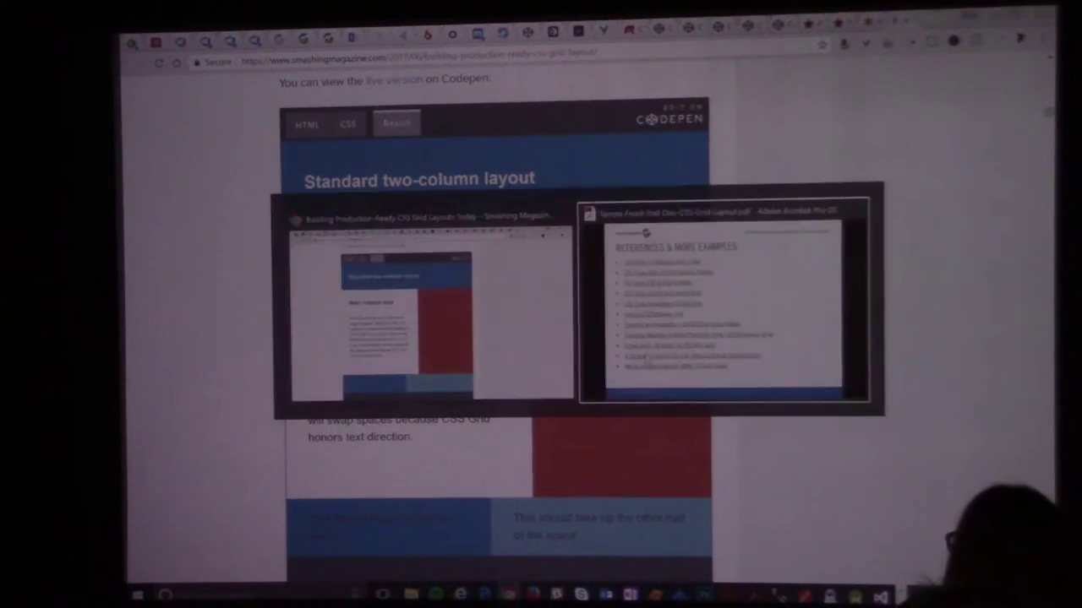
key(alt+Tab)
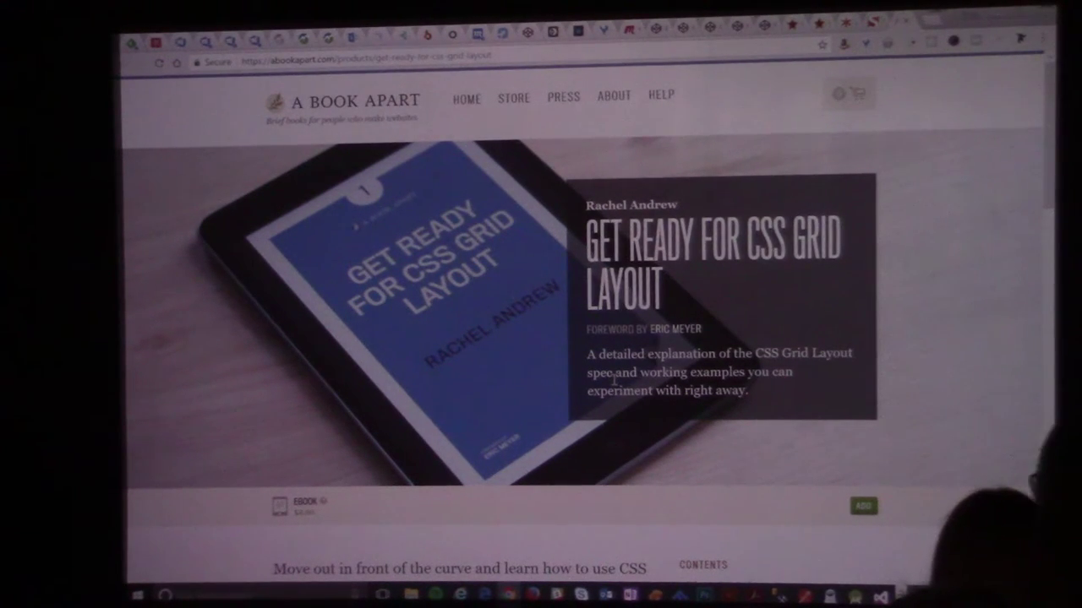
Step: Switch from the A Book Apart page back to the references slide
key(alt+Tab)
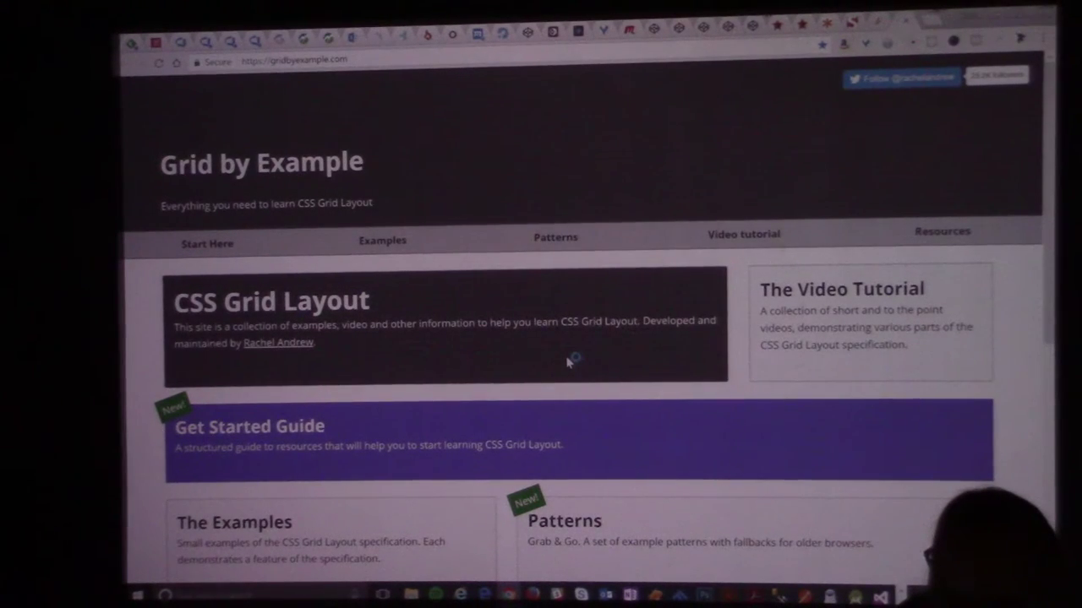
scroll(569, 362, down, 2)
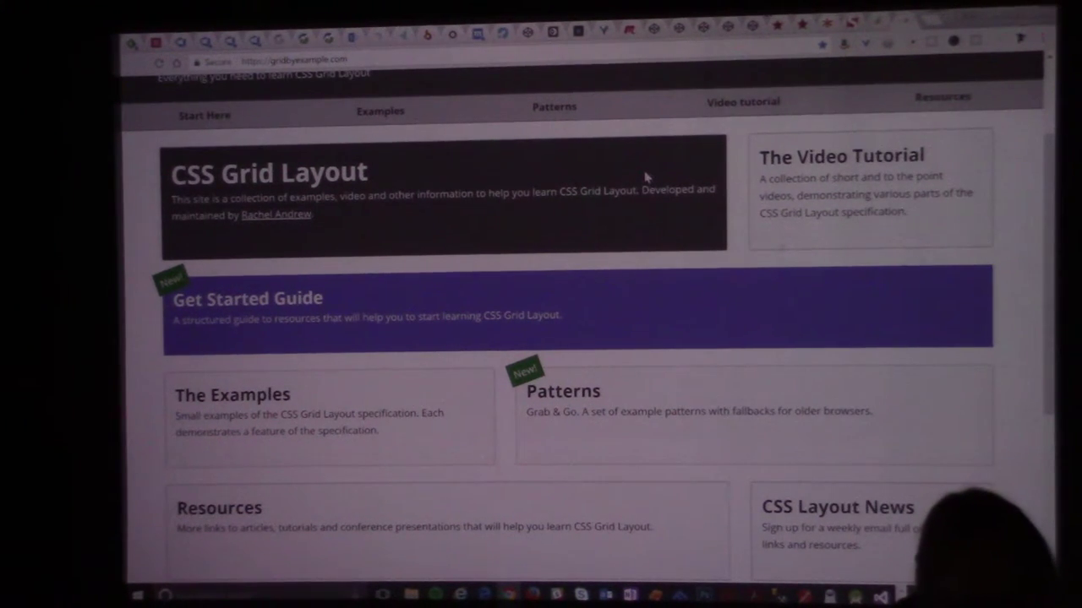
scroll(645, 177, down, 2)
scroll(642, 203, down, 1)
scroll(625, 254, up, 5)
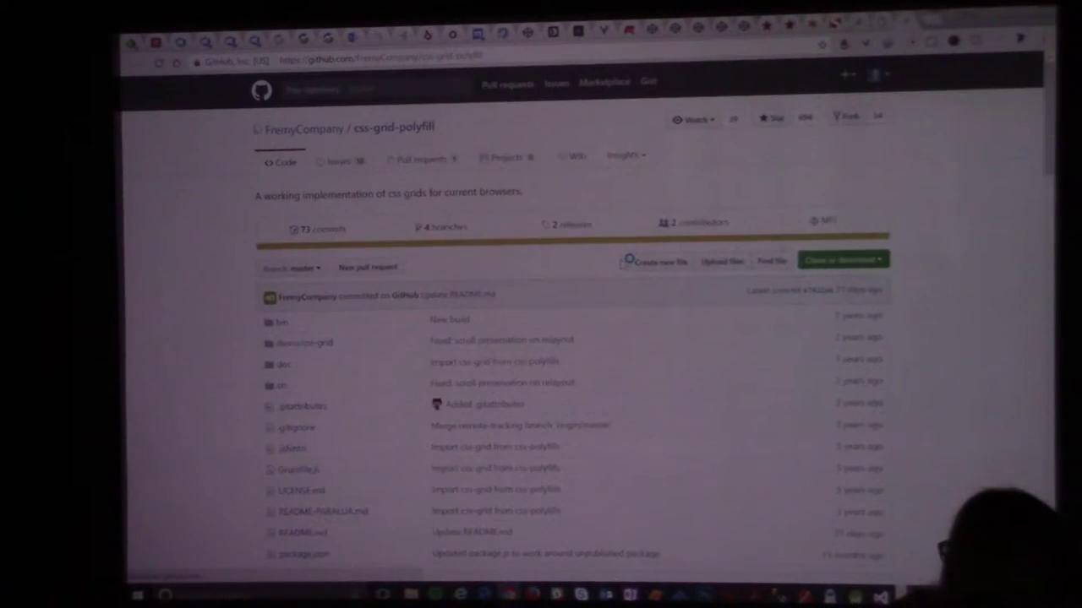
scroll(1007, 306, down, 3)
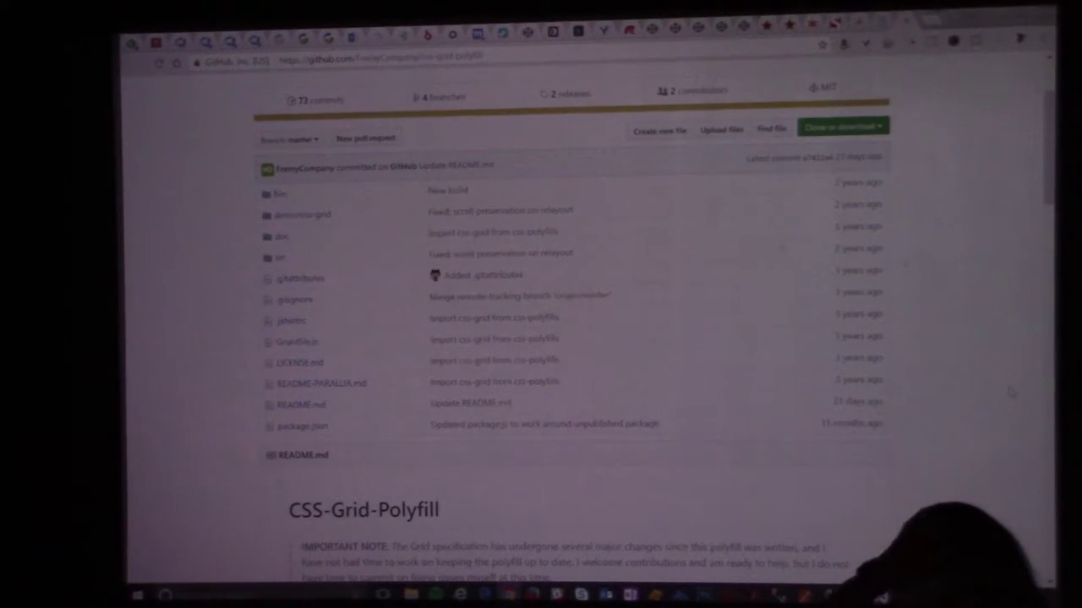
scroll(1009, 393, up, 4)
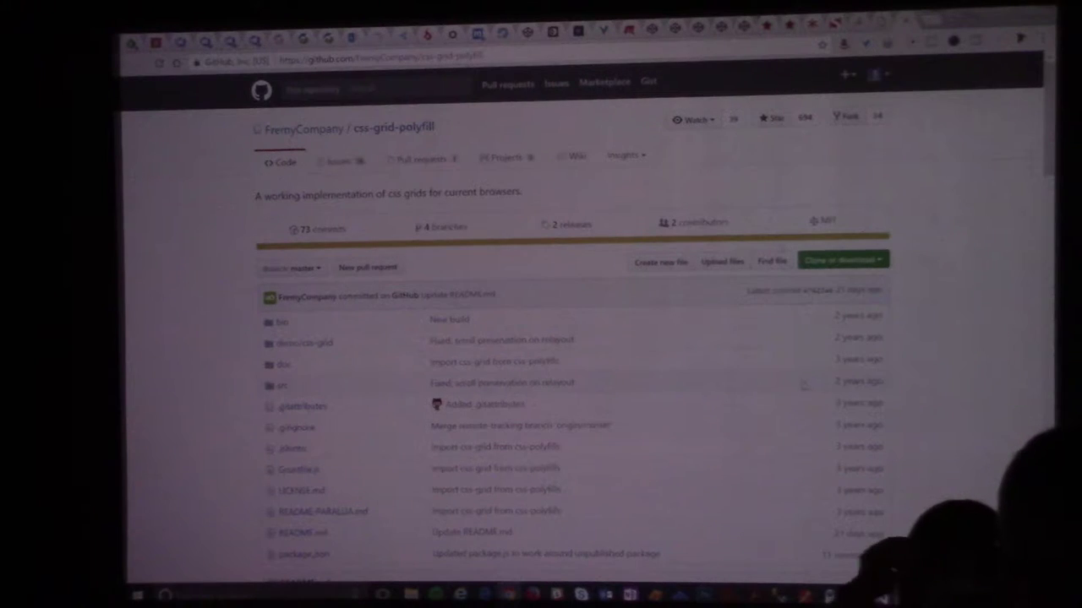
scroll(1012, 397, down, 3)
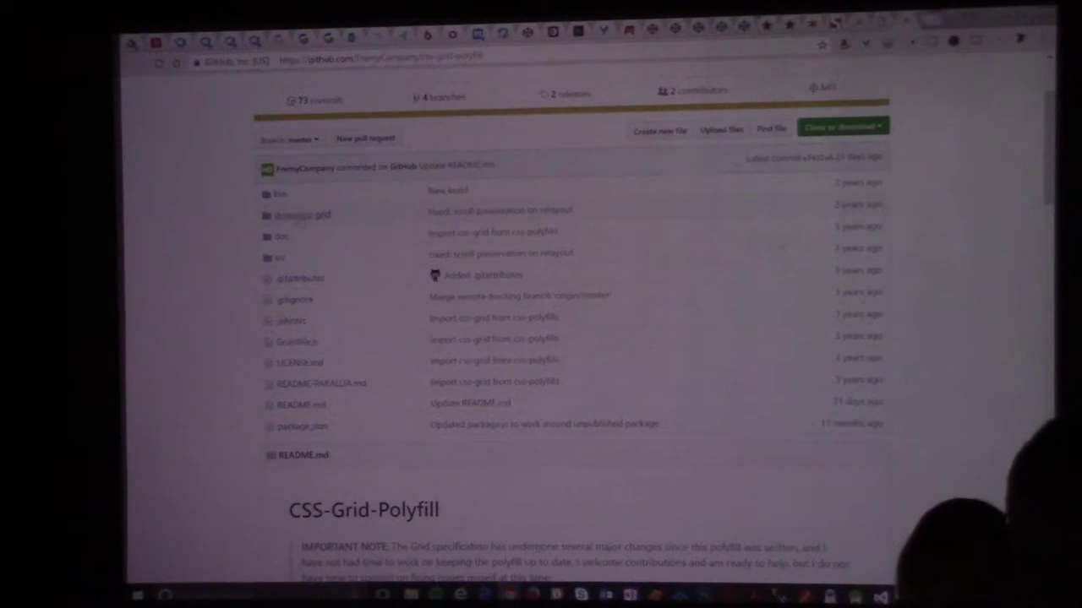
Step: Browse the css-grid-polyfill demo/css-grid and src folders, then return to the slides
click(302, 215)
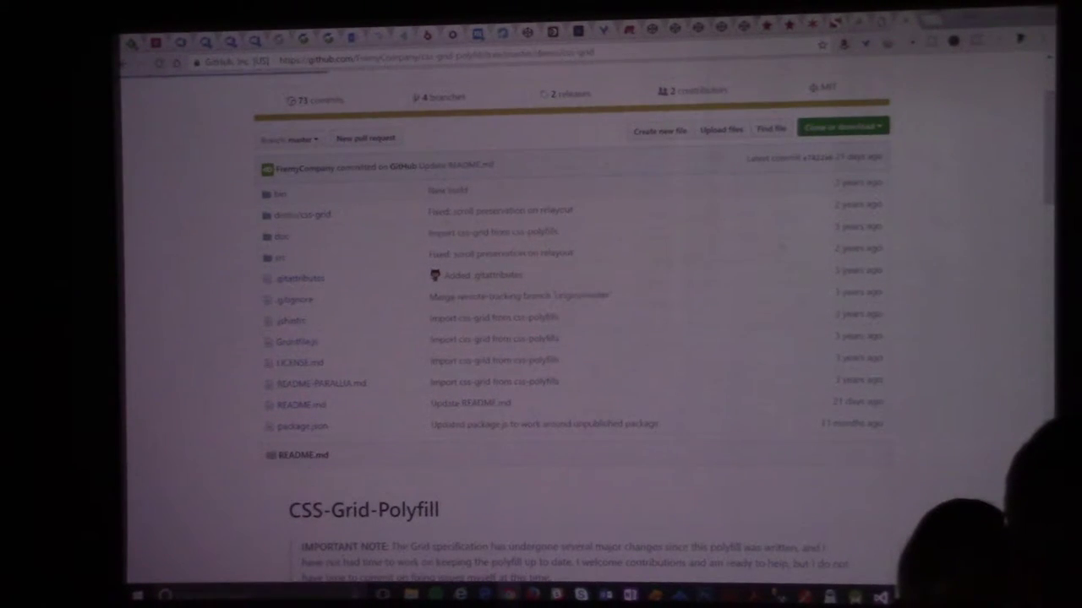
key(alt+Left)
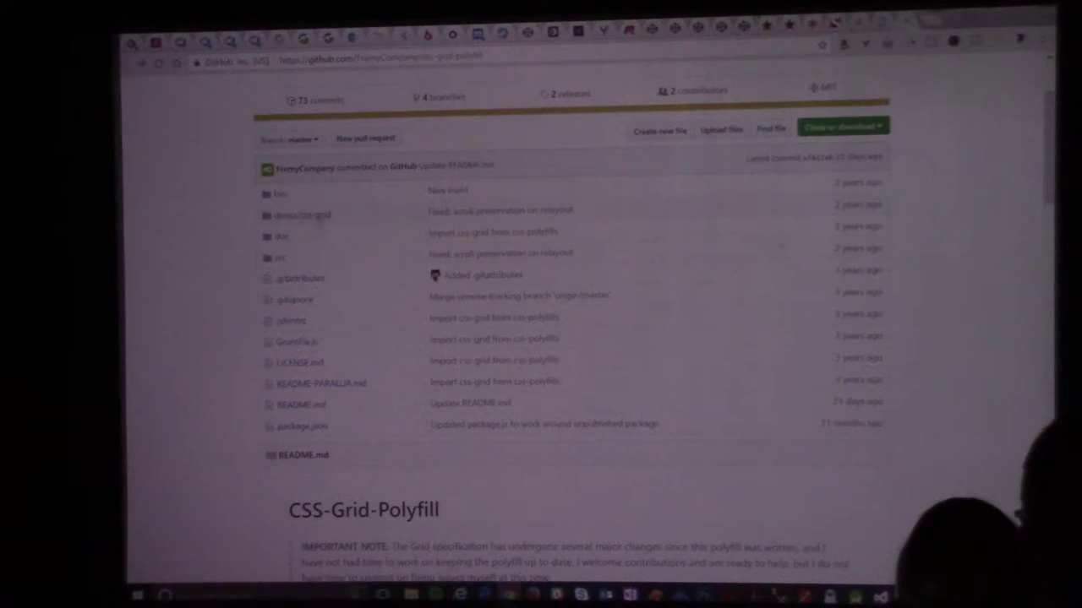
click(279, 257)
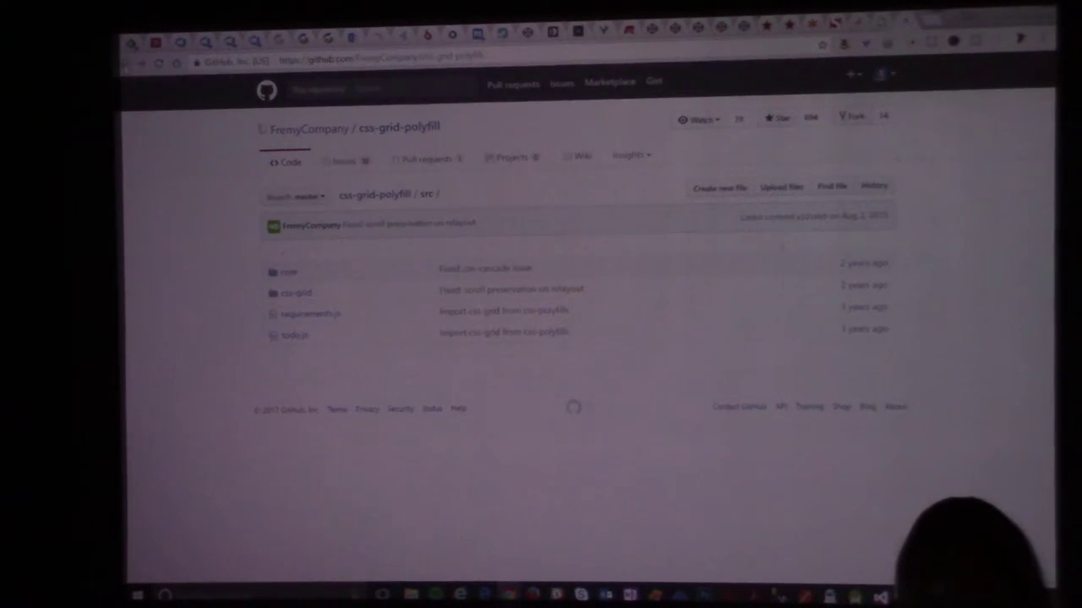
key(alt+Left)
scroll(906, 320, down, 5)
scroll(906, 319, down, 3)
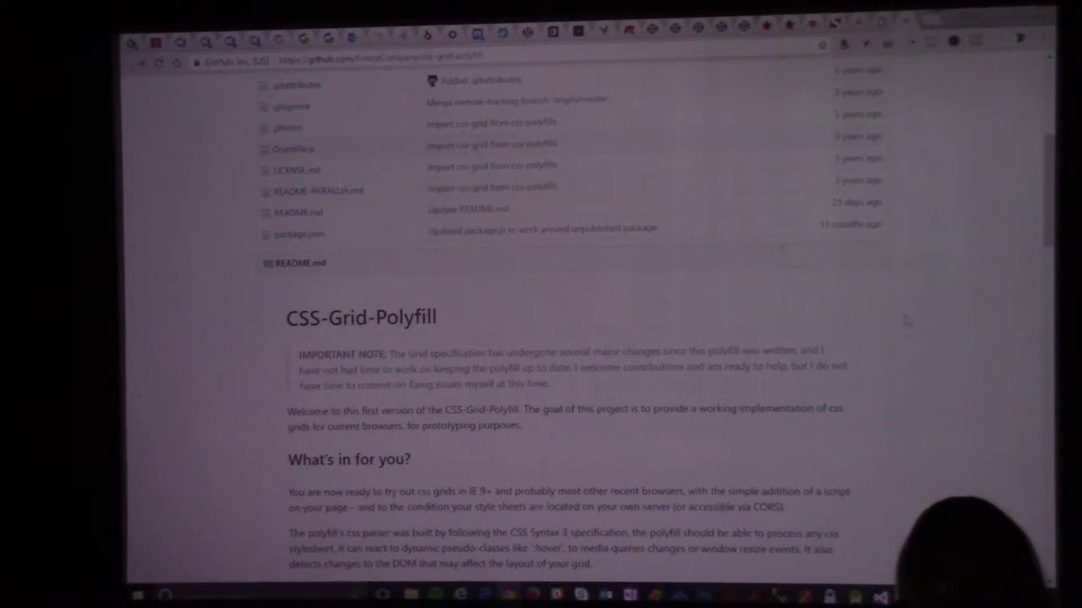
key(alt+Tab)
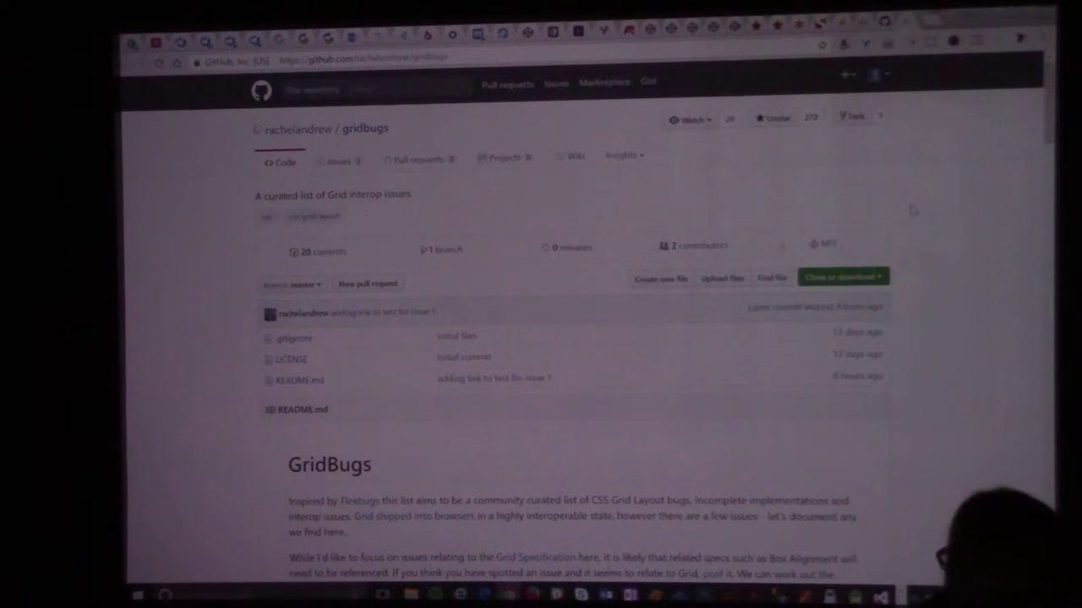
scroll(934, 265, down, 5)
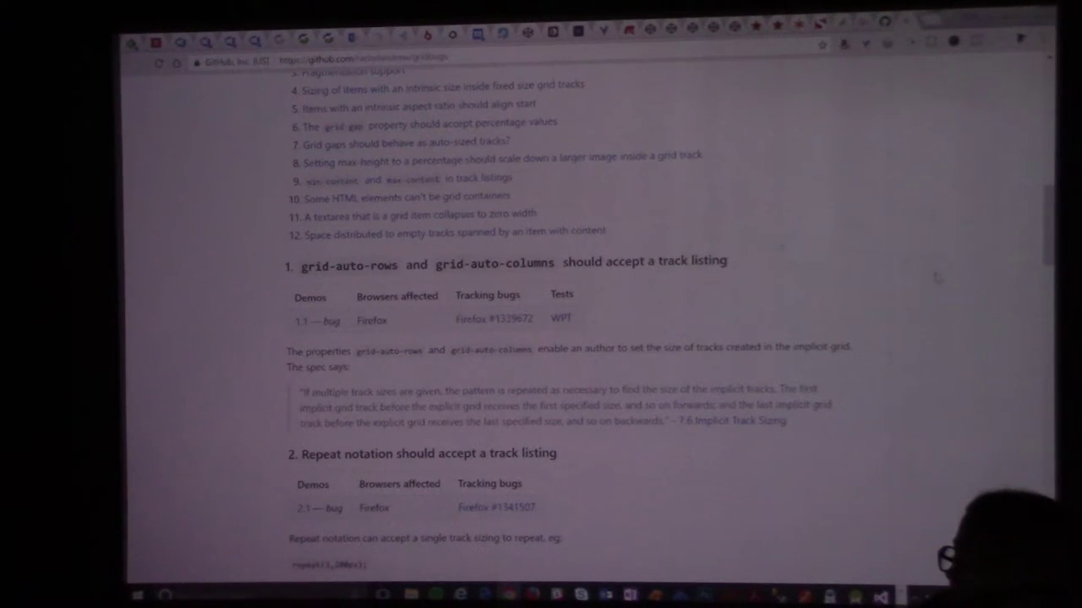
scroll(540, 338, down, 3)
scroll(540, 338, down, 3)
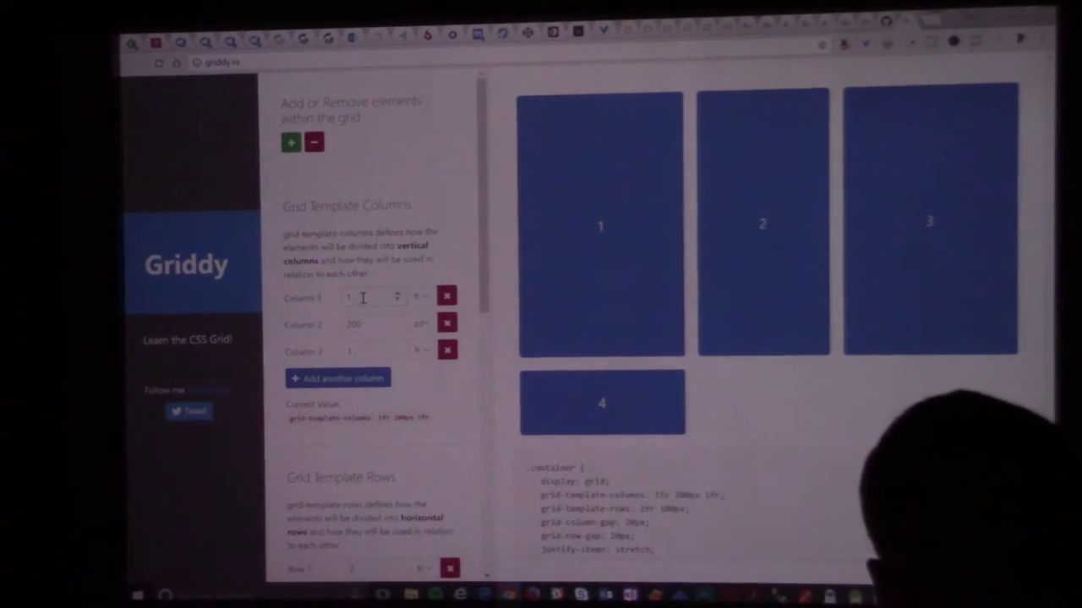
Step: Set Griddy's template columns to 2fr 194px 1fr by widening Column 1 and narrowing Column 2
click(371, 297)
click(397, 293)
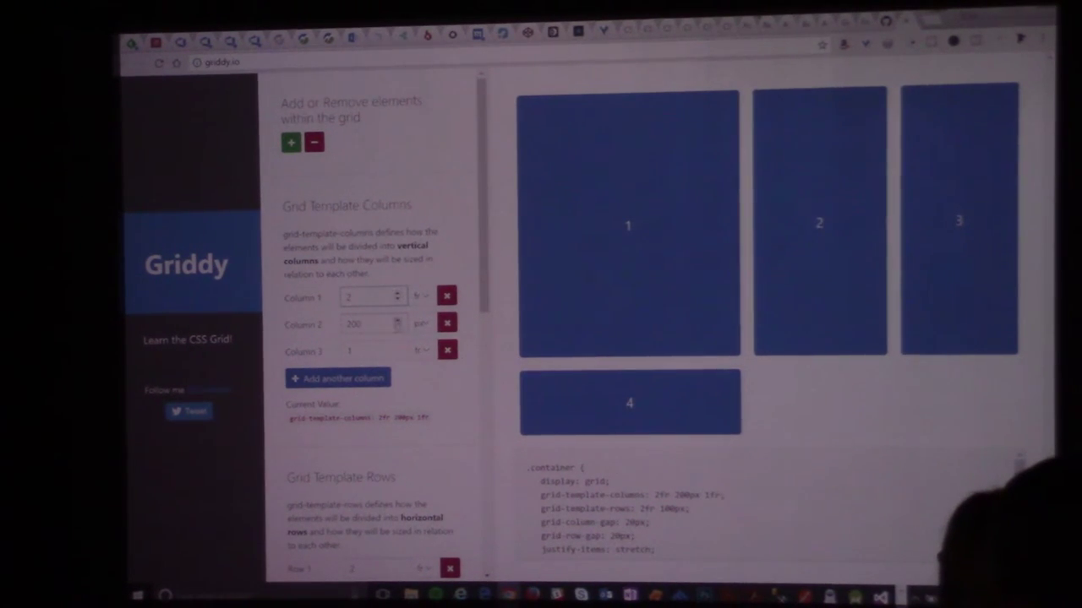
click(399, 328)
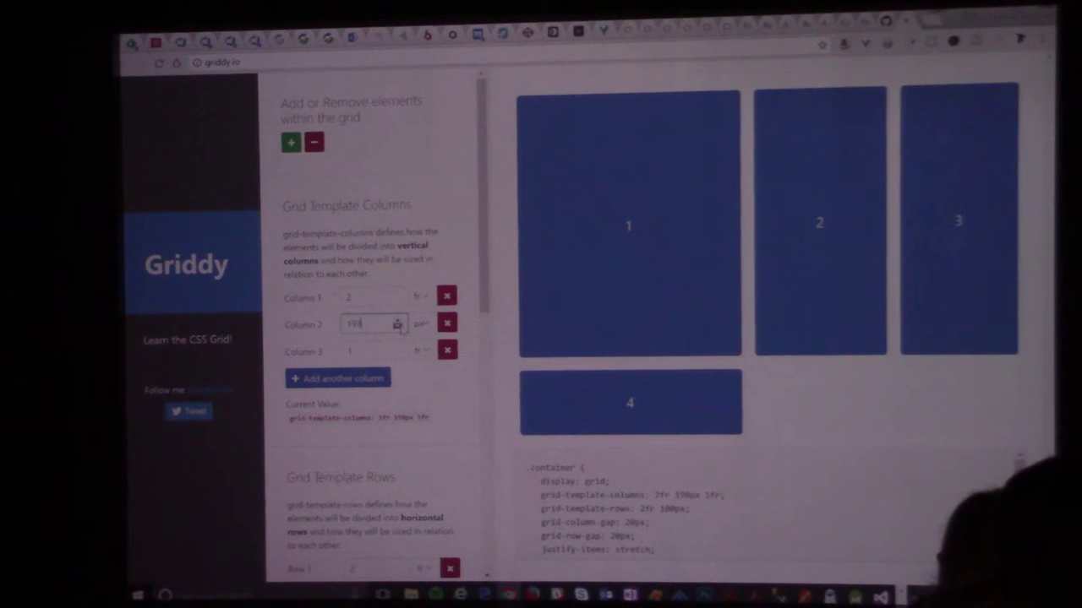
click(399, 328)
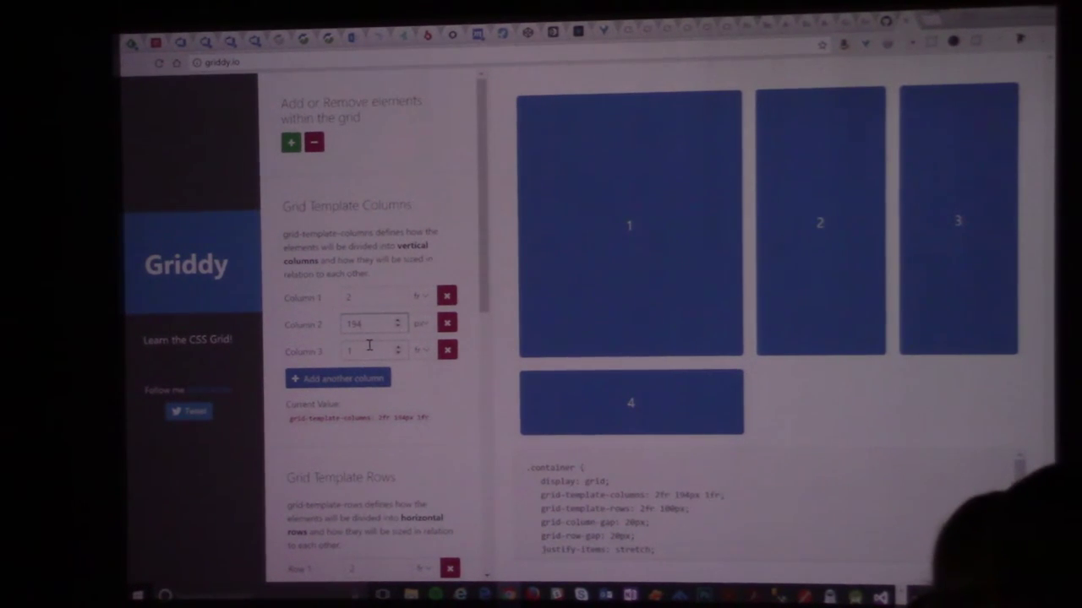